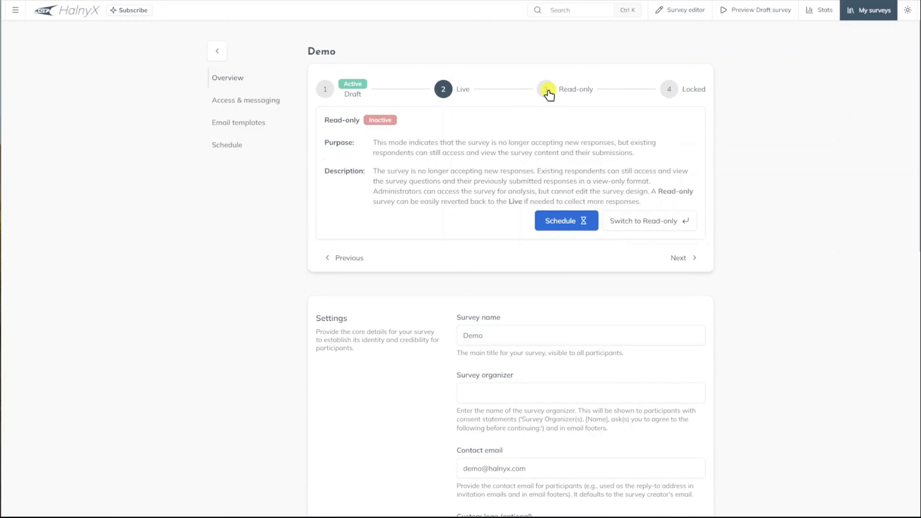
Review the Locked and Live mode details, and switch the survey to Live with the confirmation word CHANGE
click(669, 90)
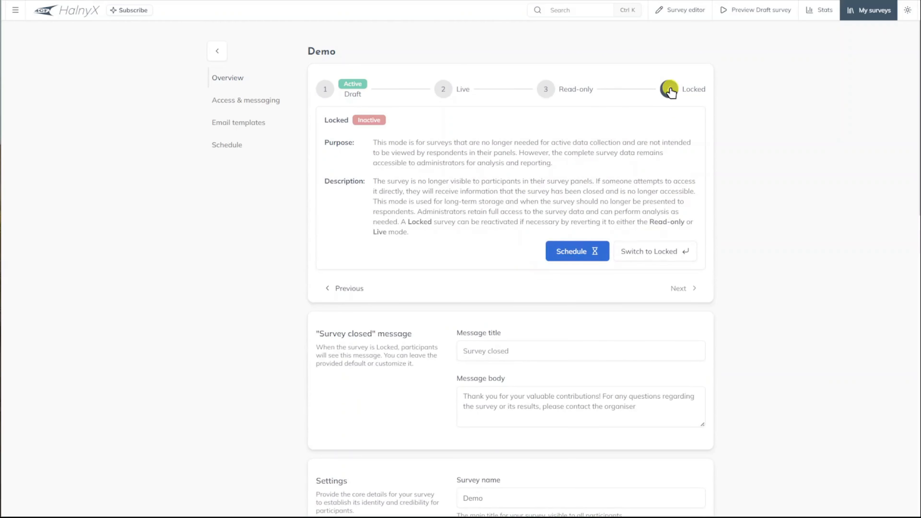
click(443, 94)
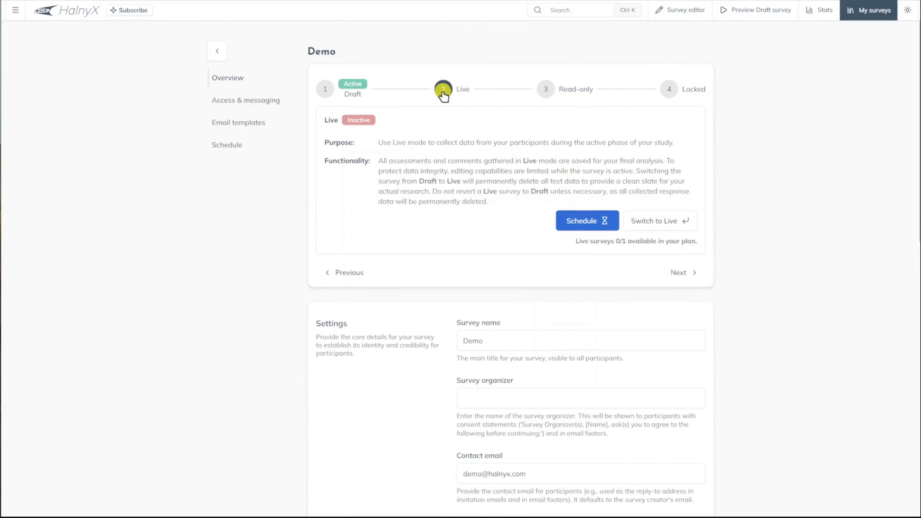
click(639, 218)
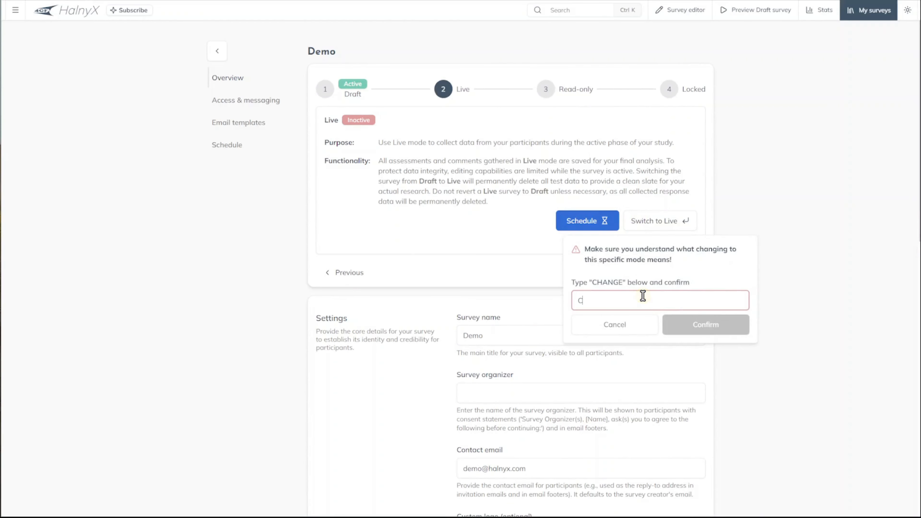
text(CHANGE)
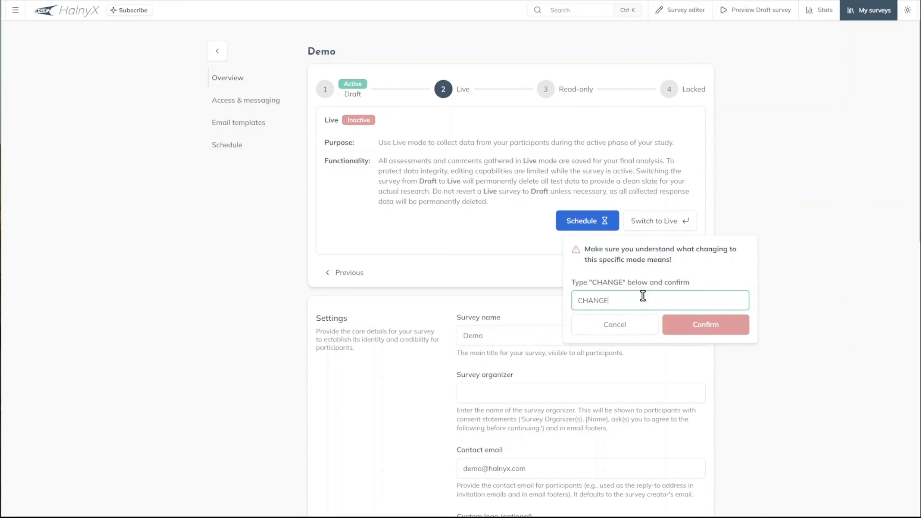
click(693, 323)
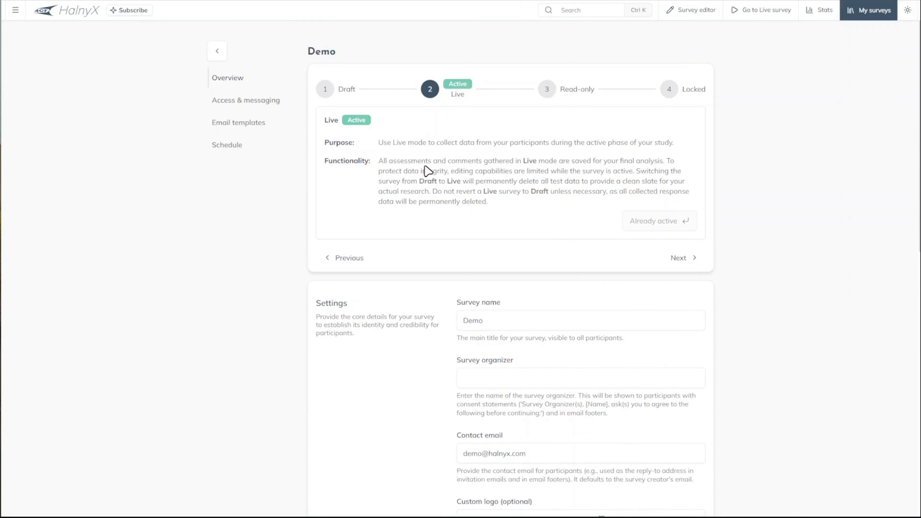
Switch the survey back to Draft mode, confirming the change with the word CHANGE
click(327, 96)
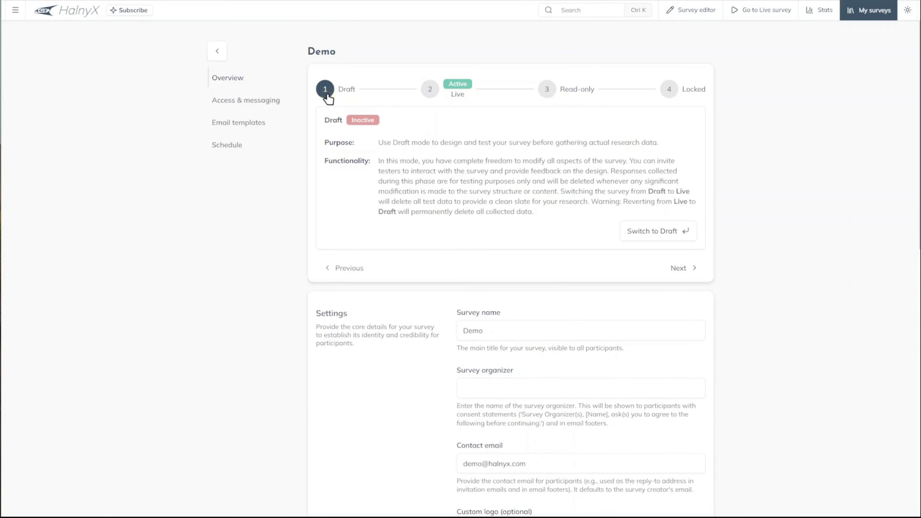
click(638, 233)
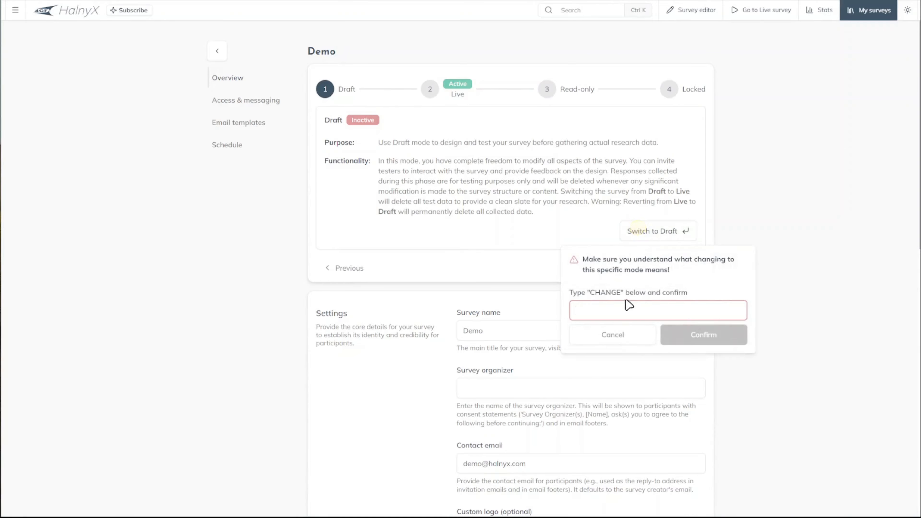
text(CHANGE)
click(679, 336)
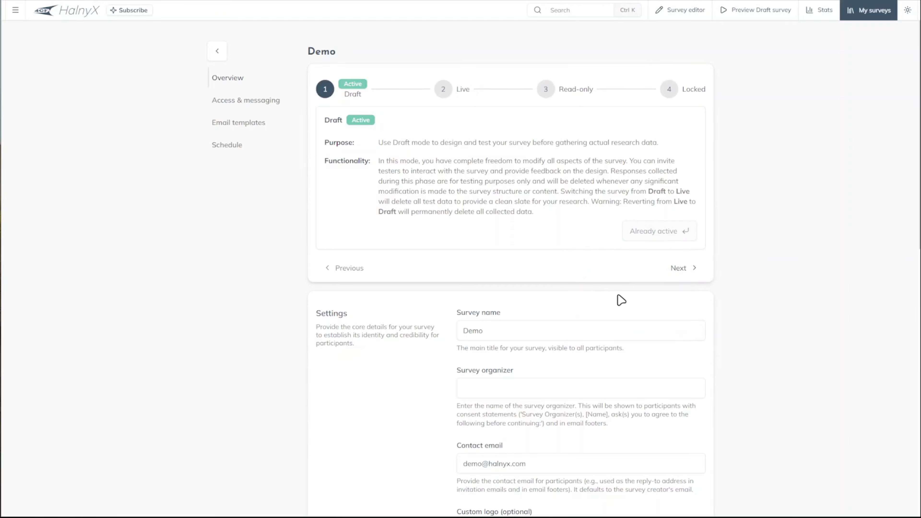
Set up the survey scheduler to switch the mode to Read-only and send emails on mode change
click(238, 145)
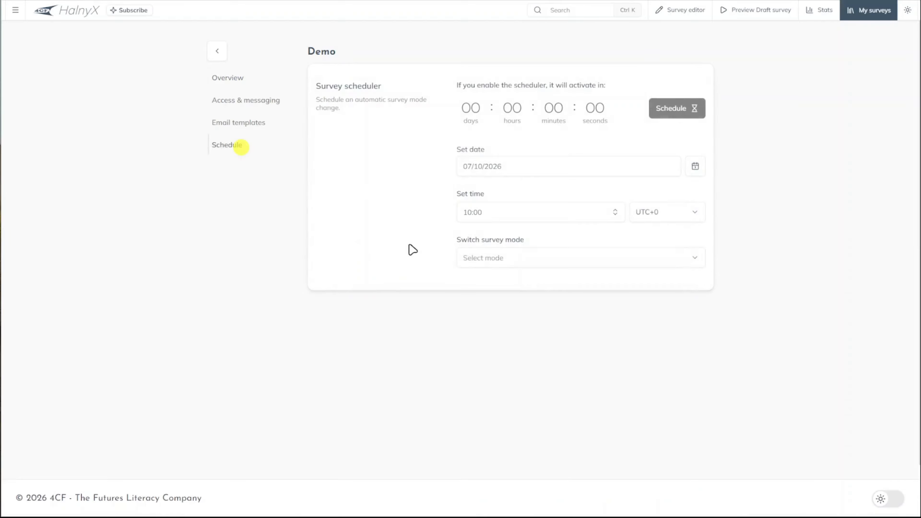
click(490, 259)
click(494, 306)
click(497, 304)
click(493, 350)
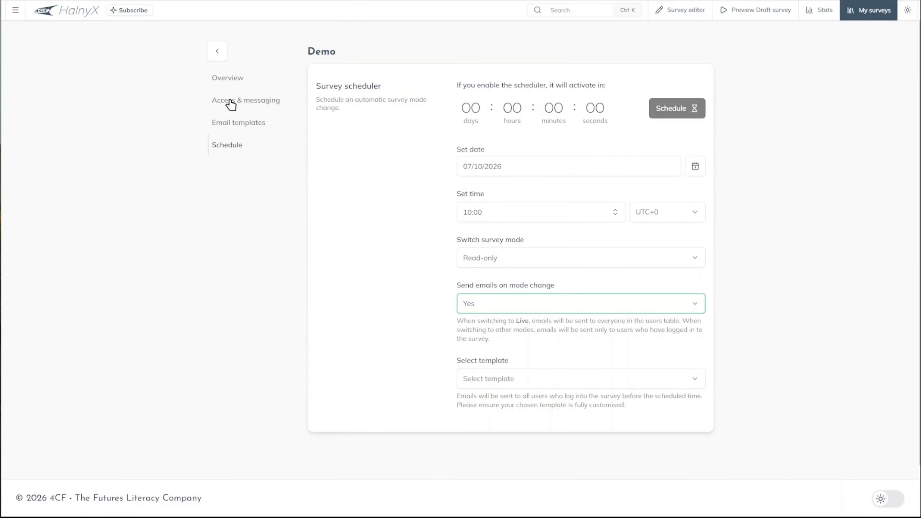
Look through the survey's overview settings, from name, organizer and logo to participant appearance and consent agreements
click(226, 79)
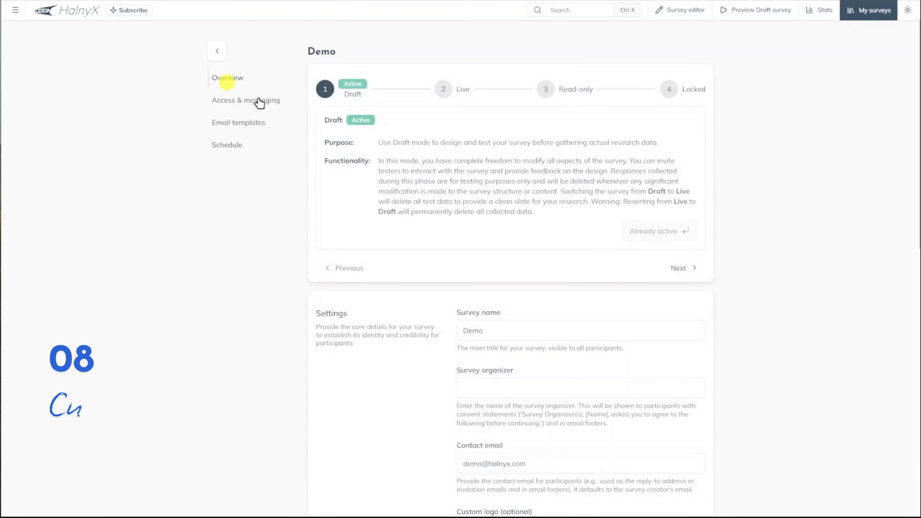
scroll(425, 260, down, 3)
scroll(422, 259, down, 3)
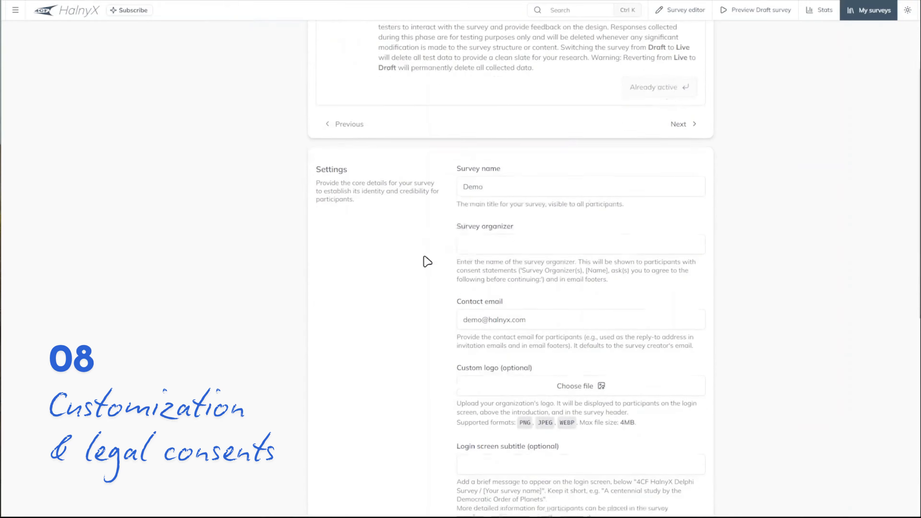
scroll(427, 257, down, 3)
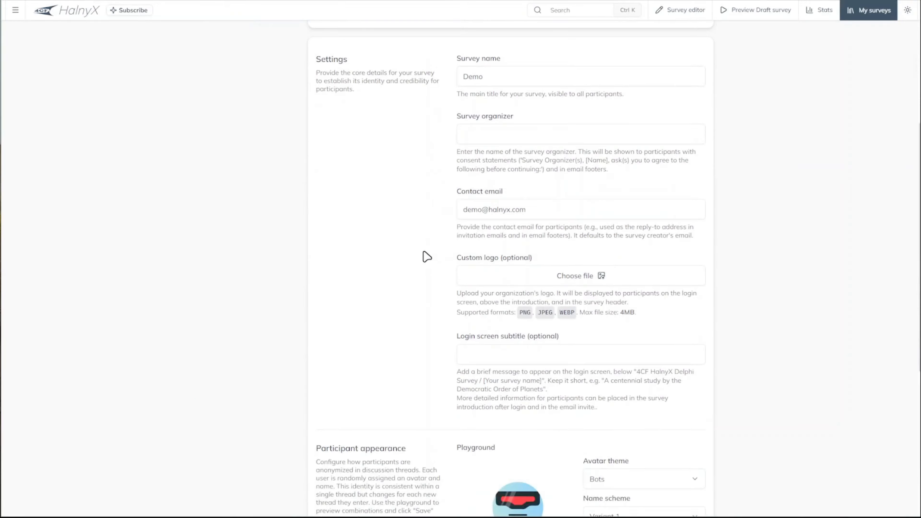
scroll(427, 257, down, 3)
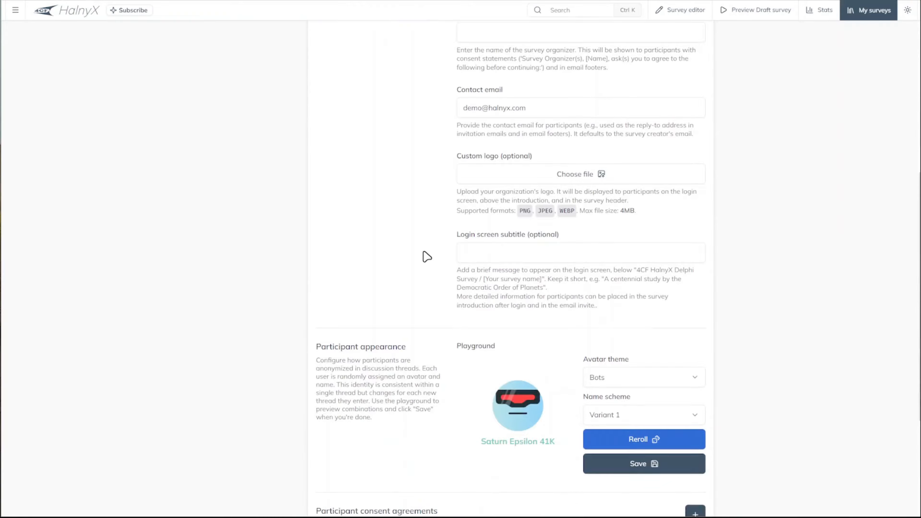
scroll(426, 257, down, 2)
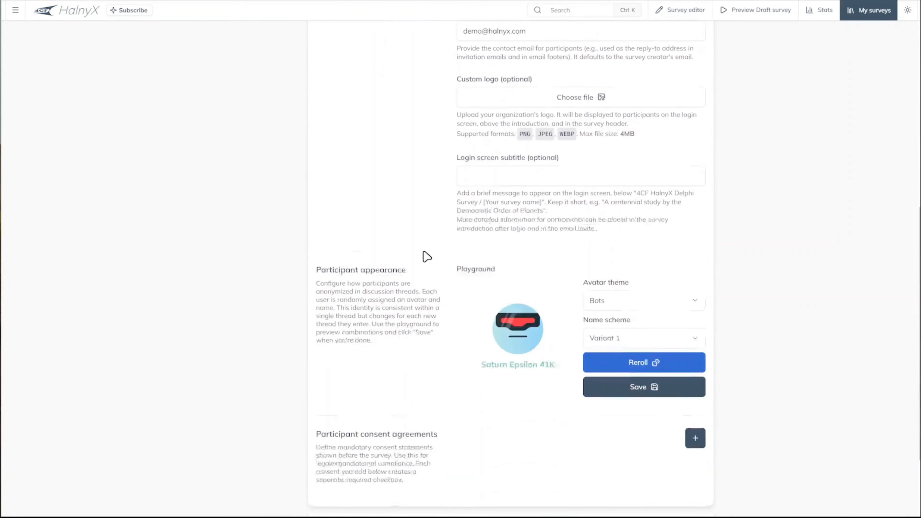
scroll(427, 256, down, 2)
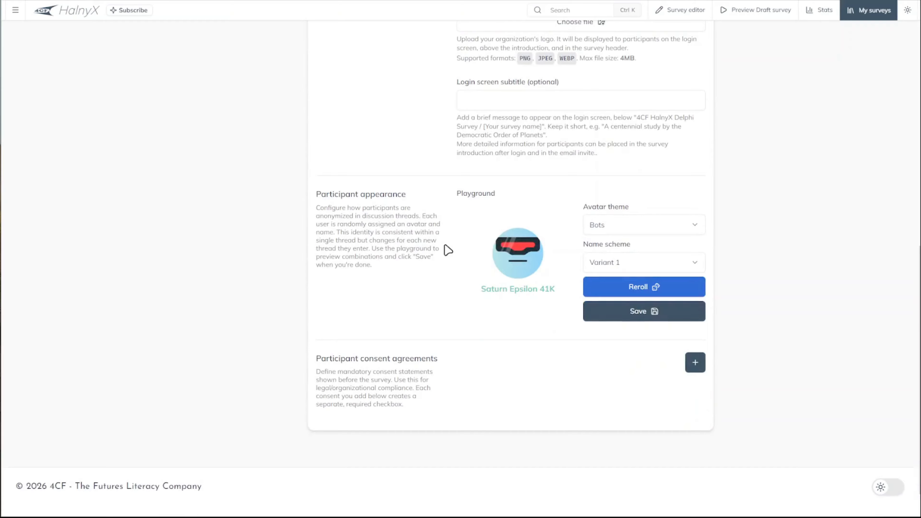
Set the participant avatar theme to Thumbs and the name scheme to Variant 2, and reroll the preview several times
click(661, 226)
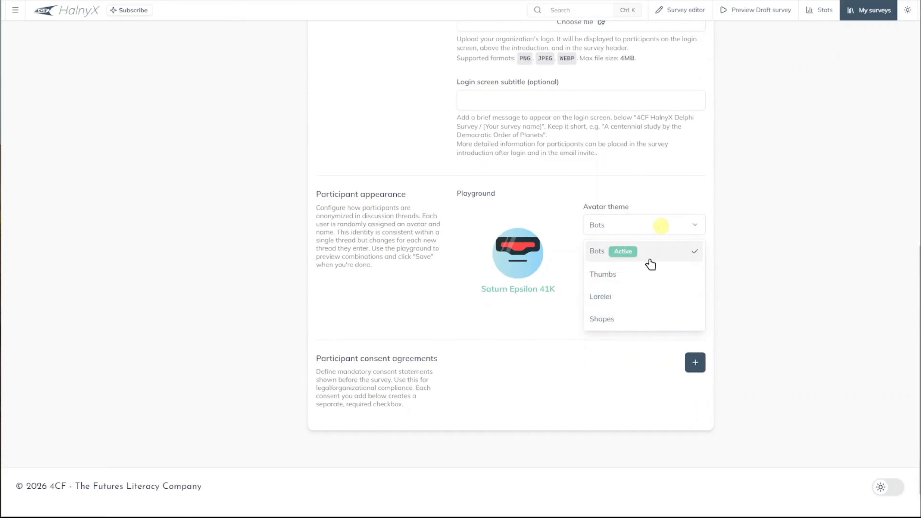
click(650, 274)
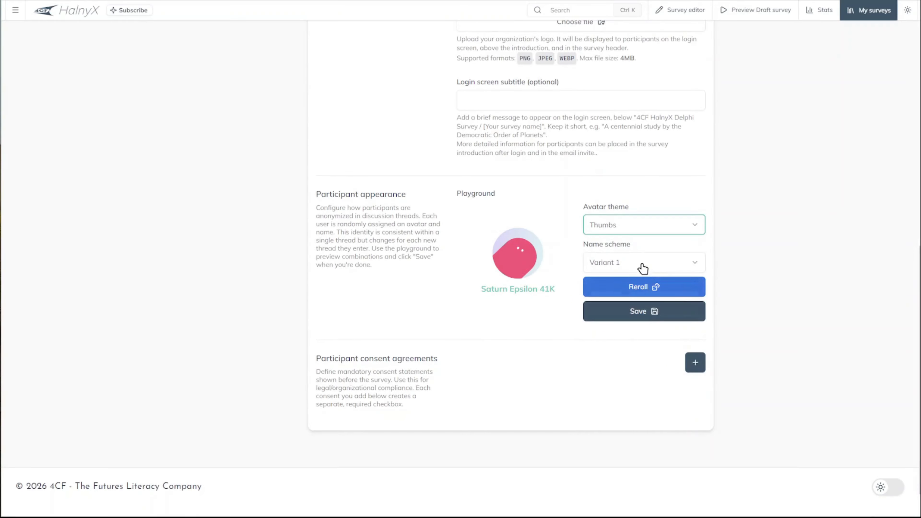
click(642, 268)
click(636, 312)
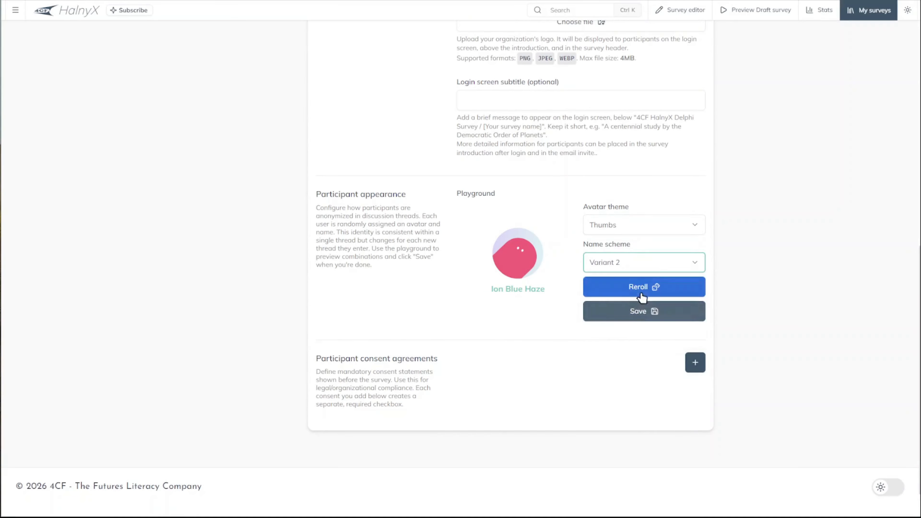
click(641, 295)
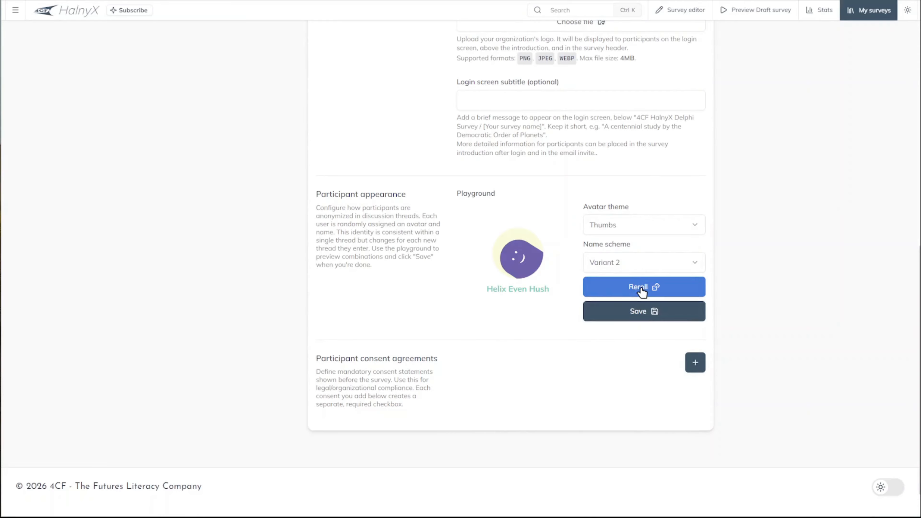
click(642, 292)
click(642, 292)
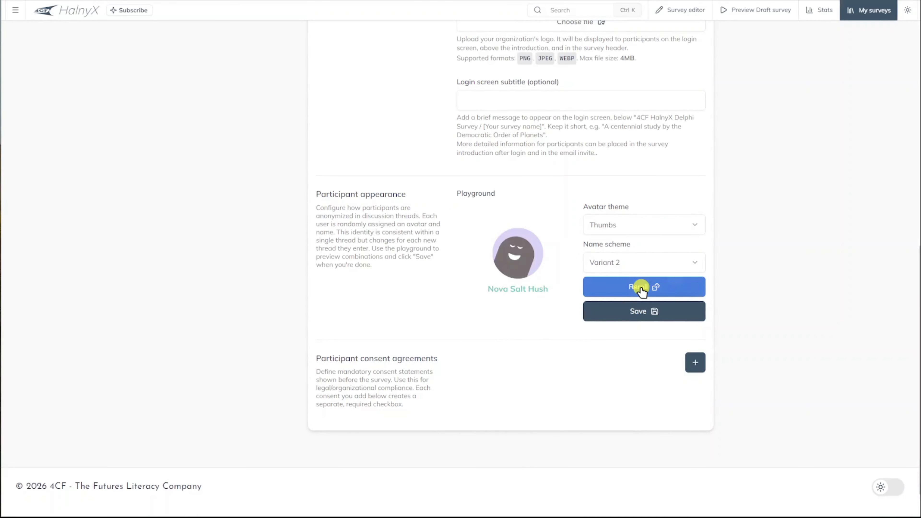
Add a first participant consent agreement with the text "Agreement 1"
scroll(541, 346, down, 1)
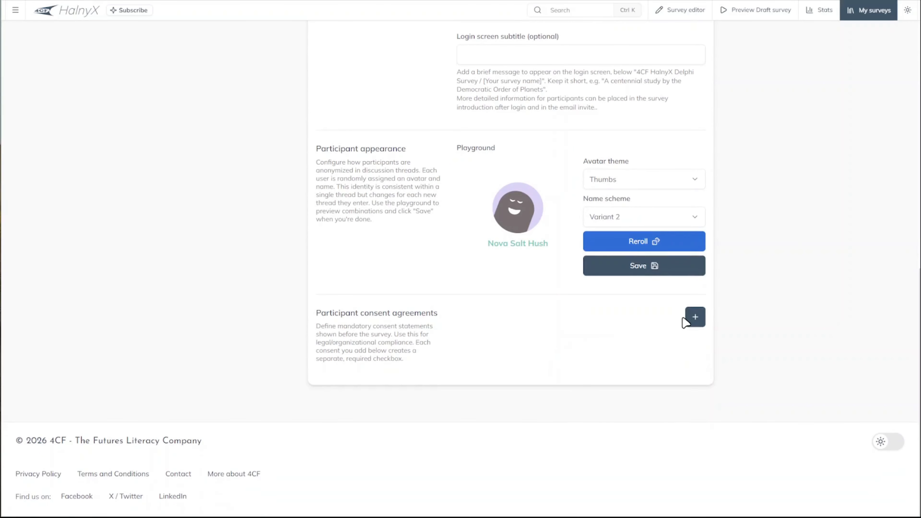
drag(417, 361, 314, 325)
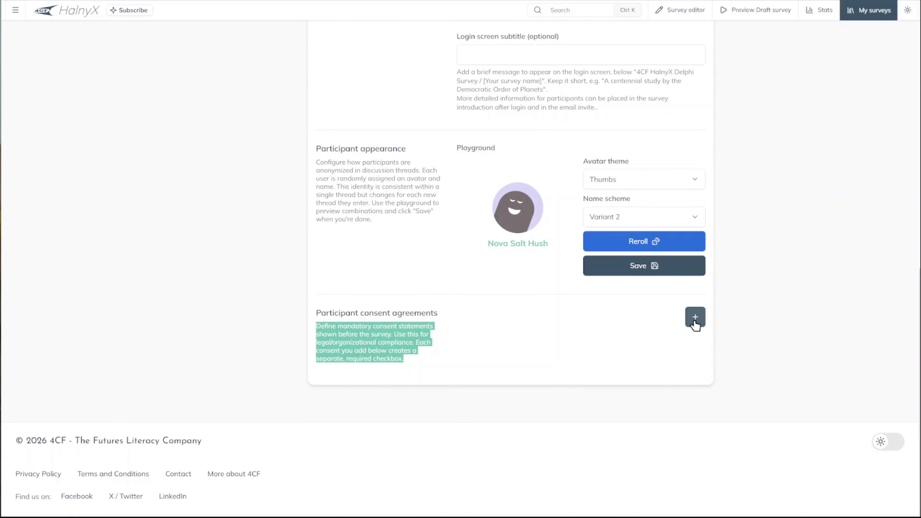
click(695, 325)
scroll(612, 327, down, 1)
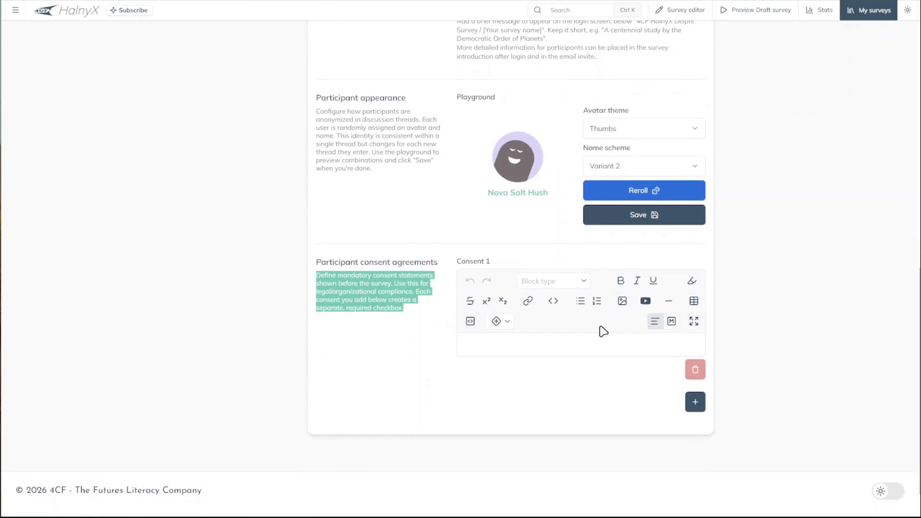
click(602, 348)
text(Agreement 1)
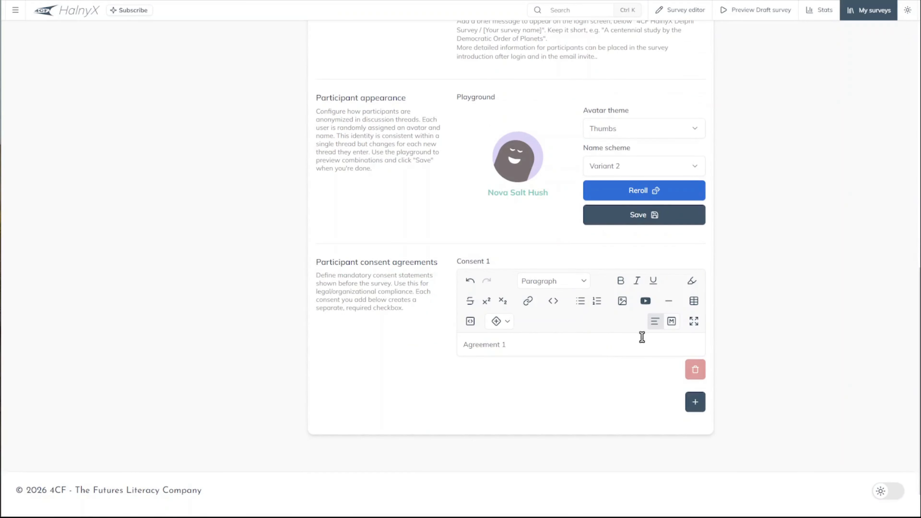
Add a second participant consent agreement with the text "Agreement 2"
click(694, 401)
scroll(513, 417, down, 2)
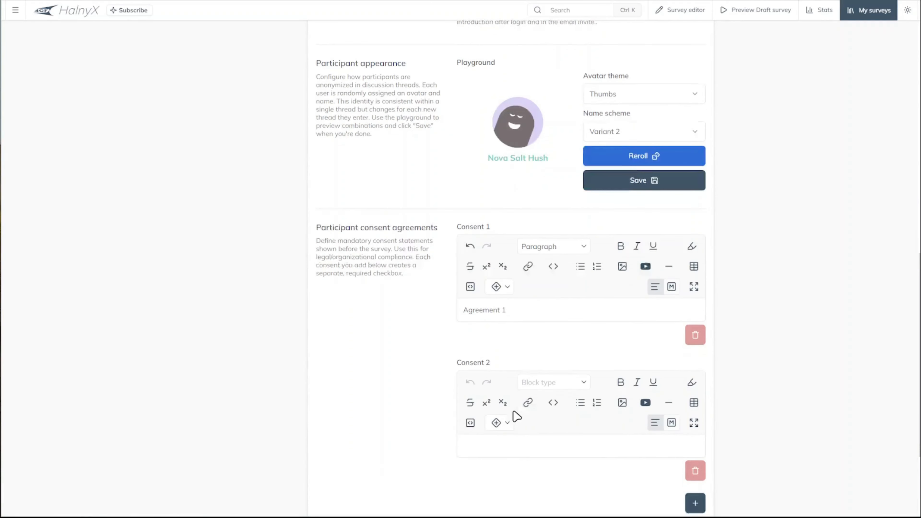
click(510, 431)
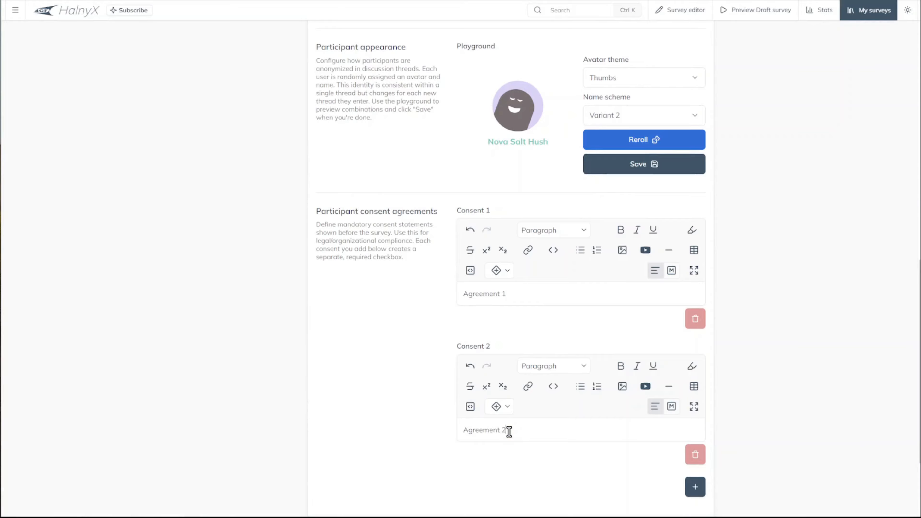
Start adding new users to the survey's access list by pasting three email addresses and submit them for review
scroll(385, 269, up, 15)
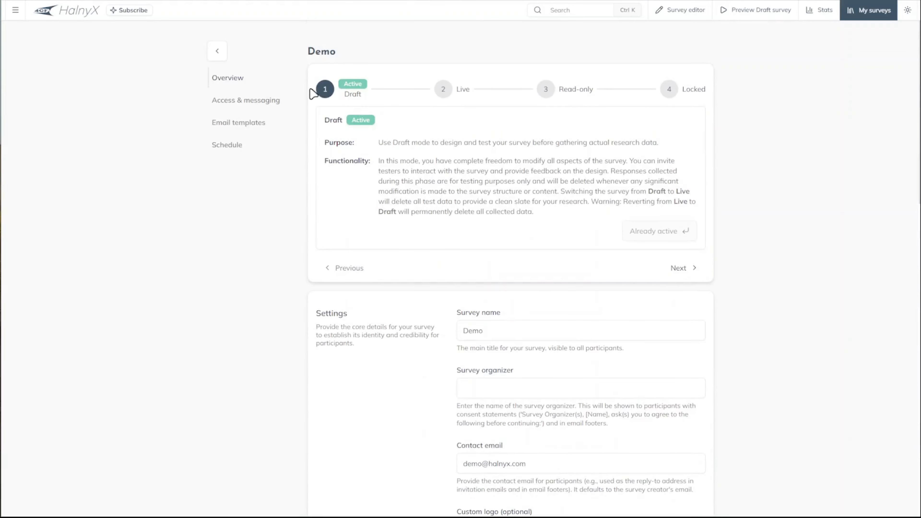
click(248, 104)
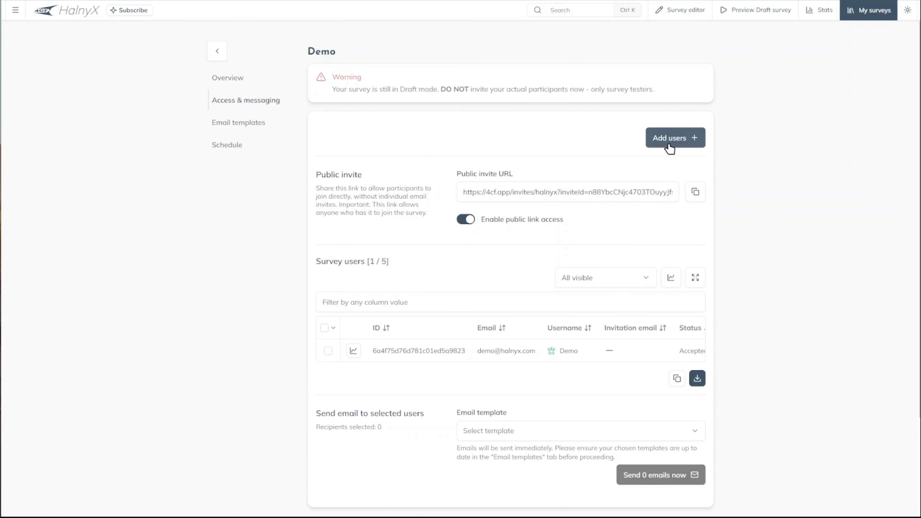
click(686, 145)
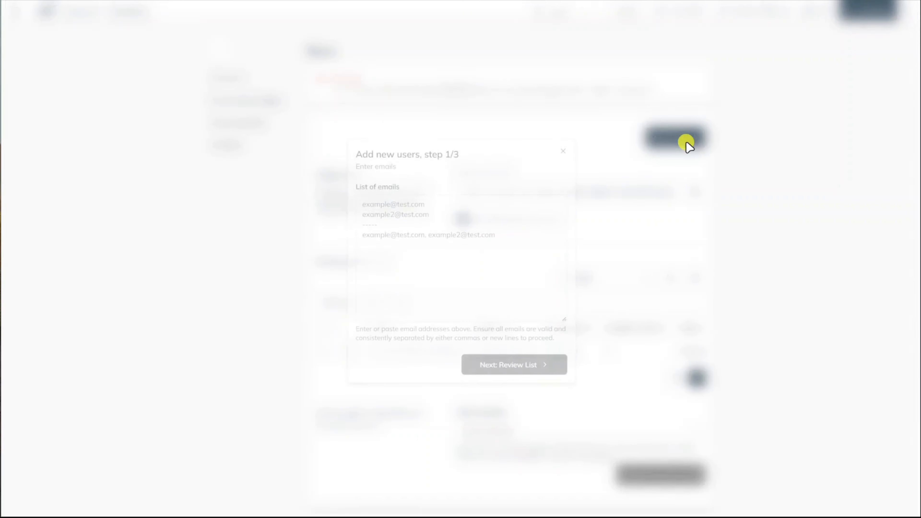
click(450, 240)
key(ctrl+v)
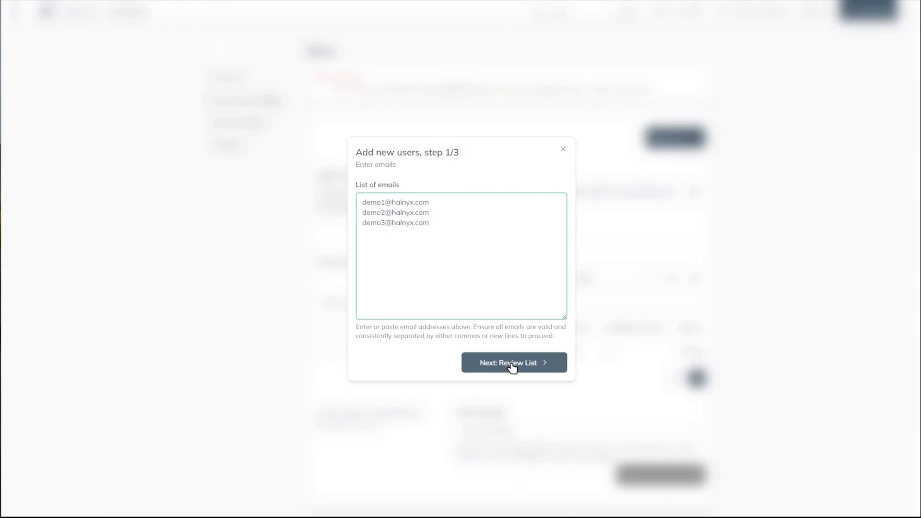
click(535, 365)
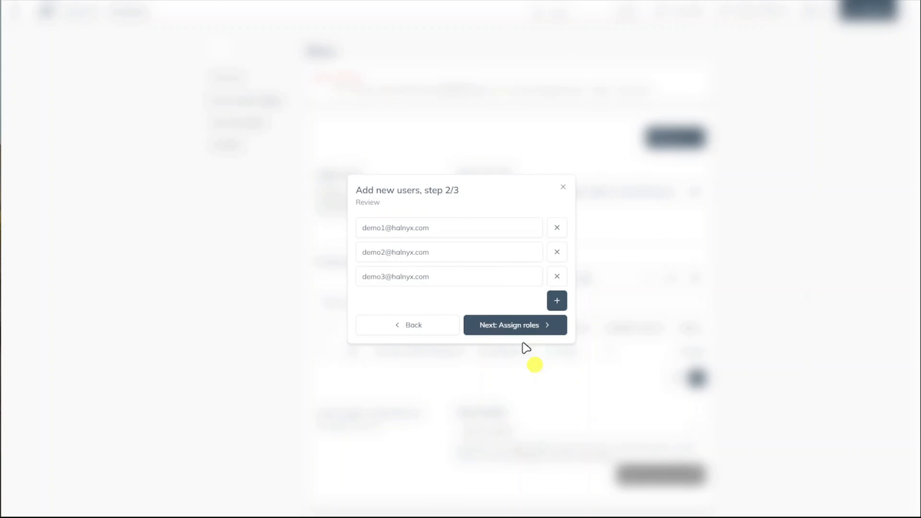
Keep the Participant role assigned to all three new users and add them to the survey
click(521, 329)
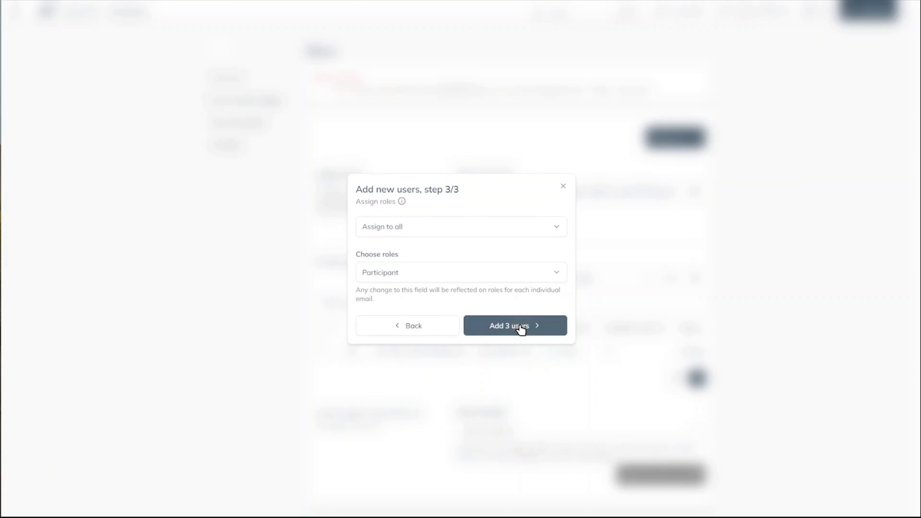
click(522, 274)
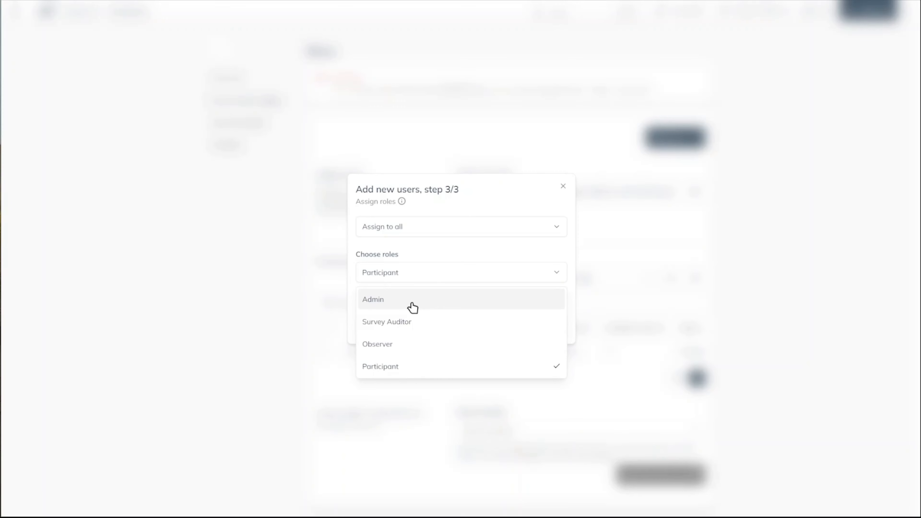
click(431, 275)
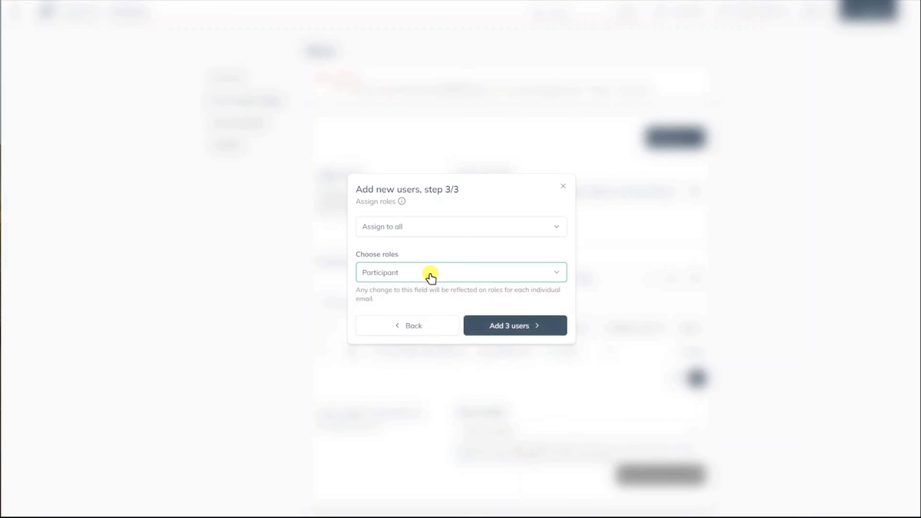
click(509, 326)
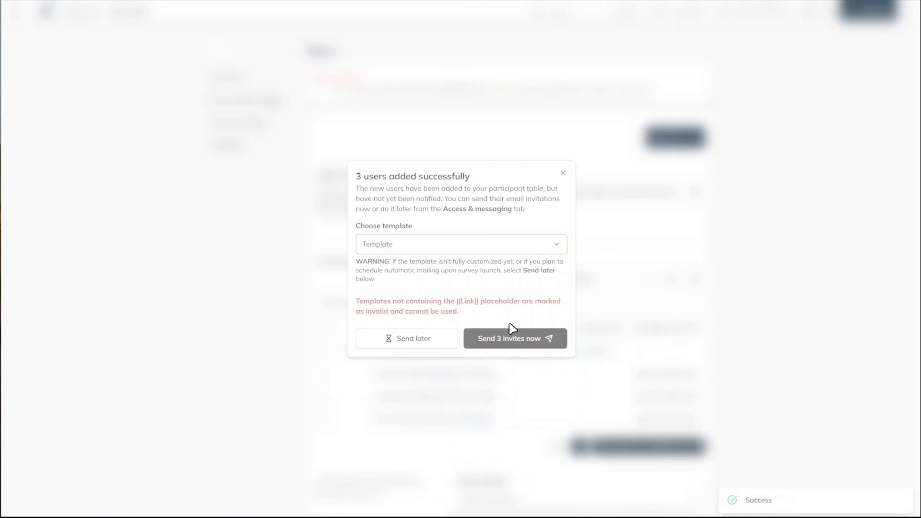
Create the survey's first invitation email template from the short-version invite preset
click(463, 251)
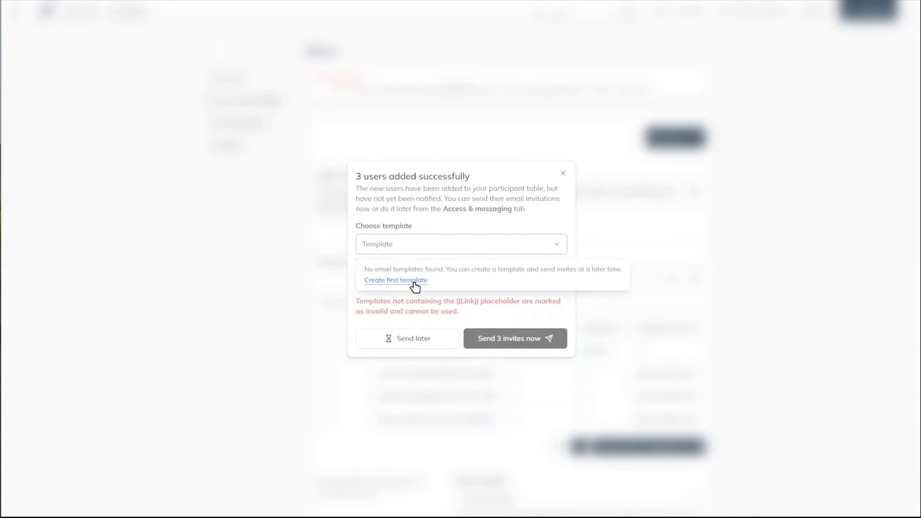
click(414, 280)
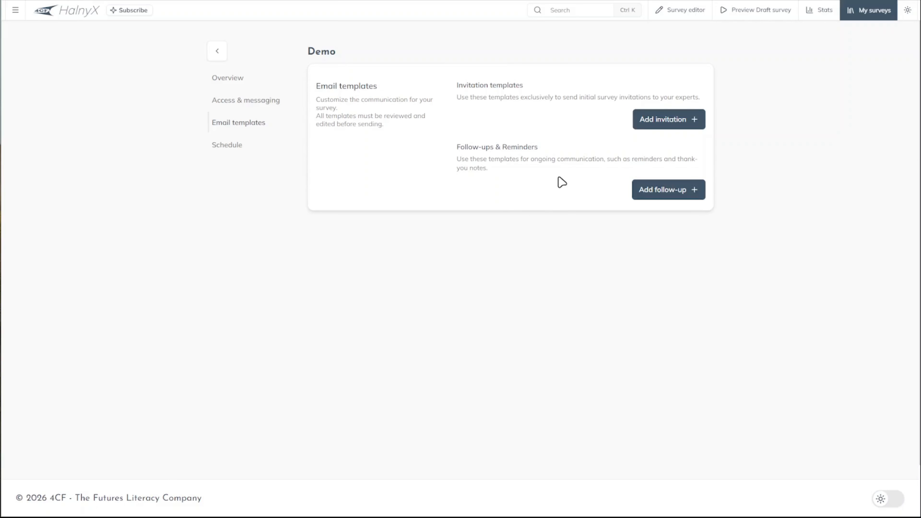
click(649, 124)
click(633, 235)
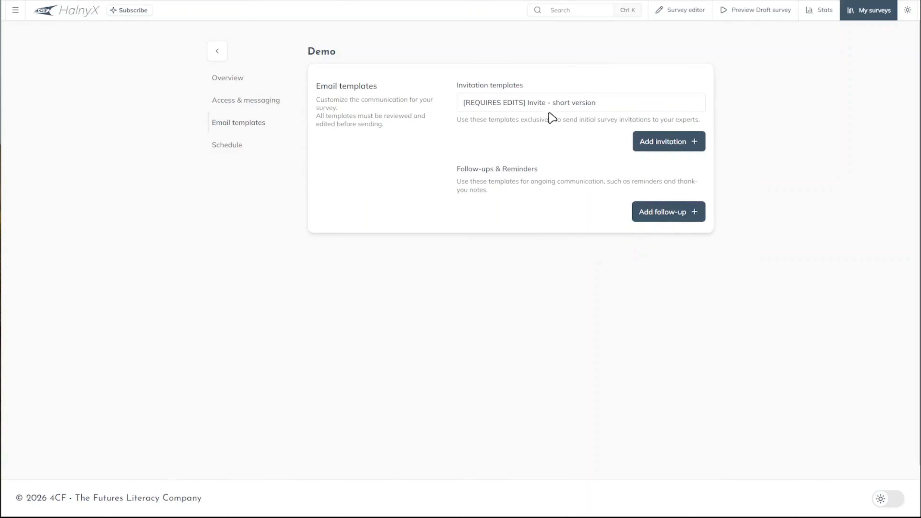
Open the short invitation template and check the ||LINK|| placeholder and its hyperlink in the email body
click(549, 106)
scroll(551, 265, down, 5)
scroll(551, 271, down, 3)
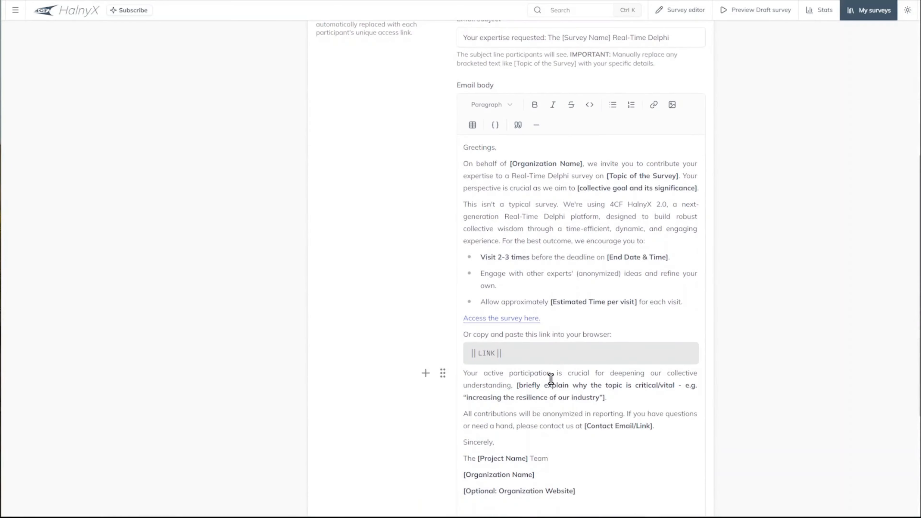
drag(510, 353, 469, 353)
mouse_move(474, 318)
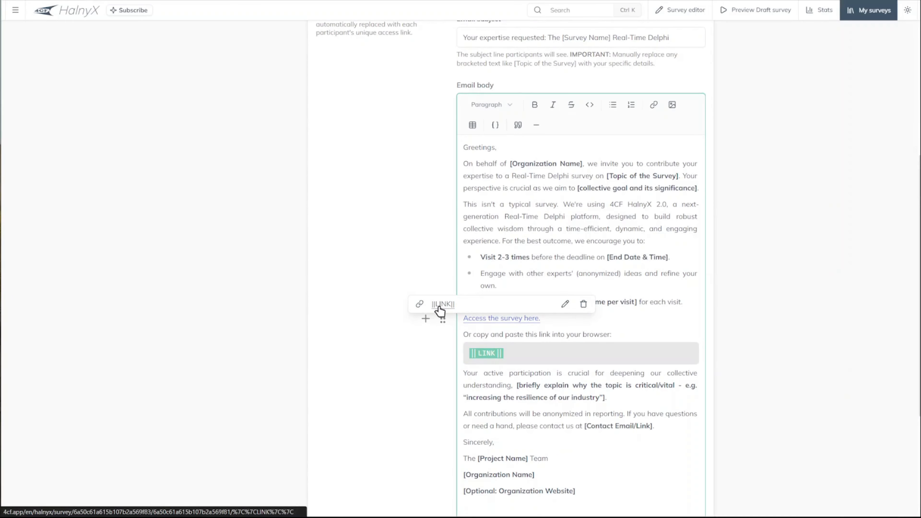
scroll(440, 308, up, 4)
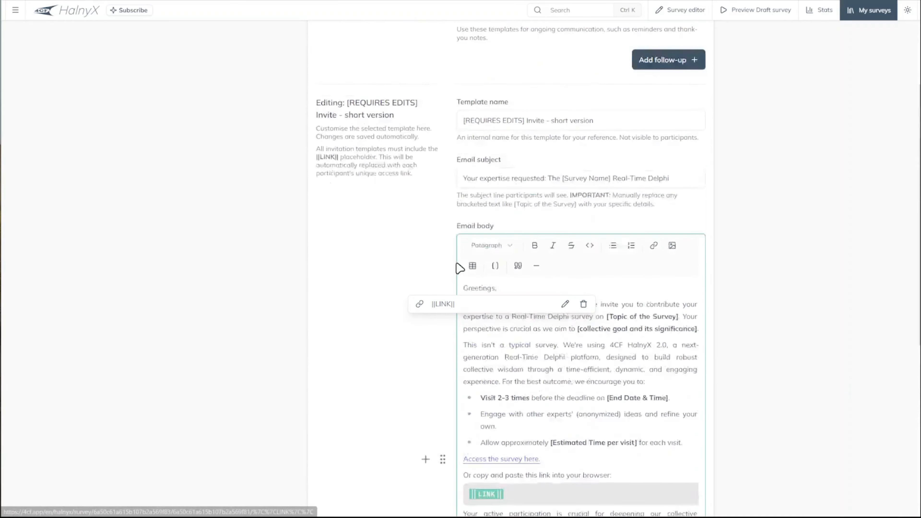
Remove the [REQUIRES EDITS] prefix so the template is named "Invite - short version"
drag(526, 133, 450, 138)
key(BackSpace)
scroll(440, 157, up, 4)
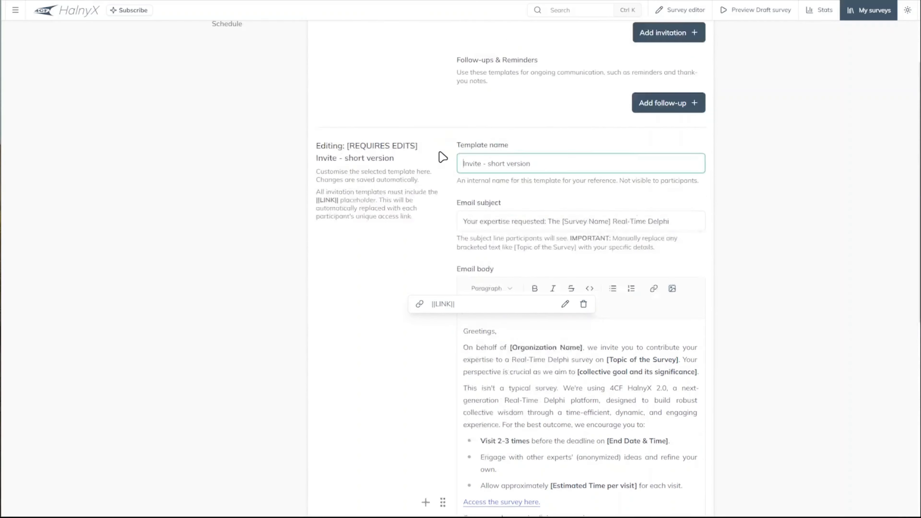
Send the pending invitations to the three uninvited users with the "Invite - short version" template
click(266, 105)
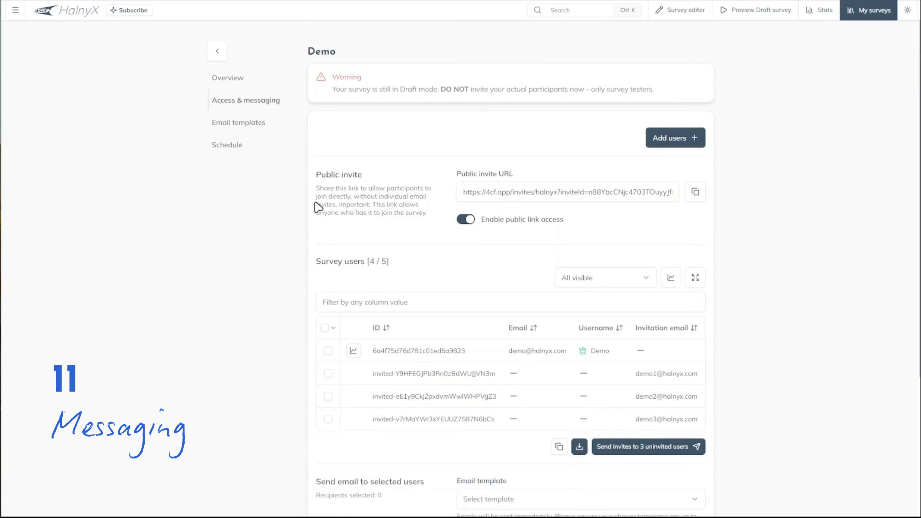
scroll(313, 218, down, 3)
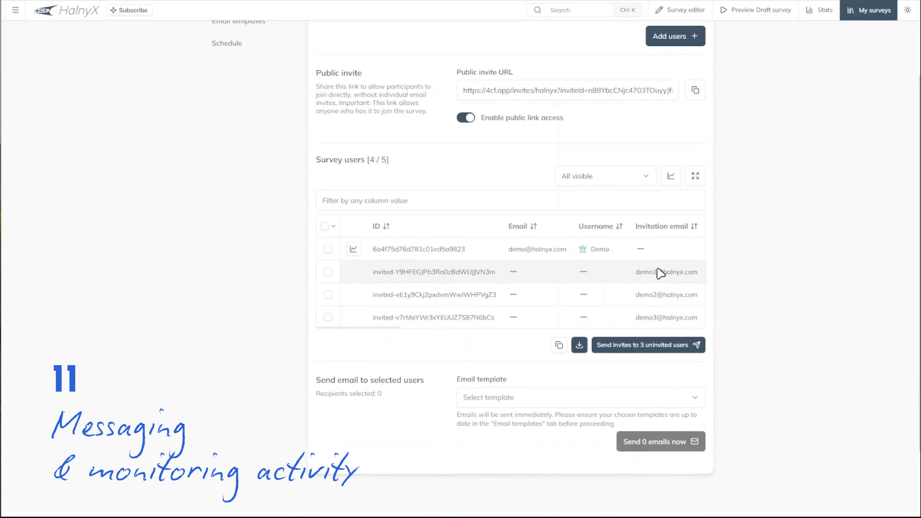
click(652, 349)
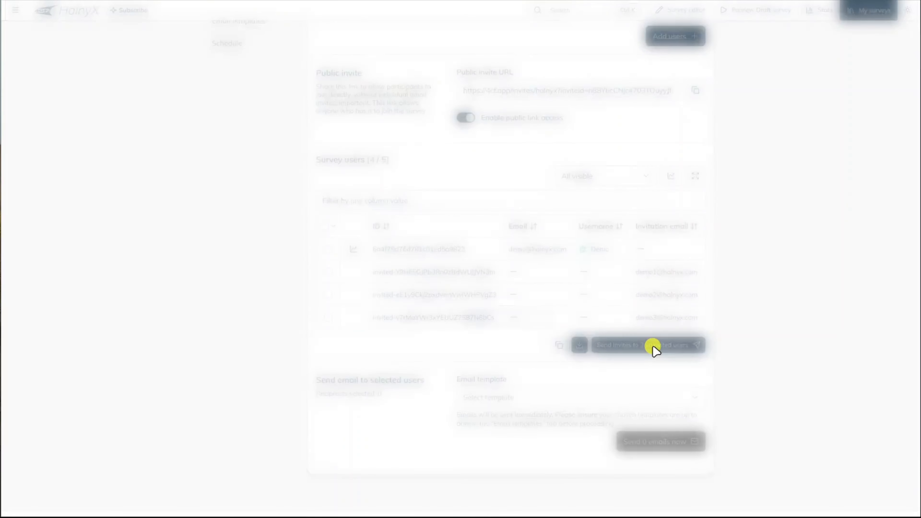
click(478, 256)
click(467, 279)
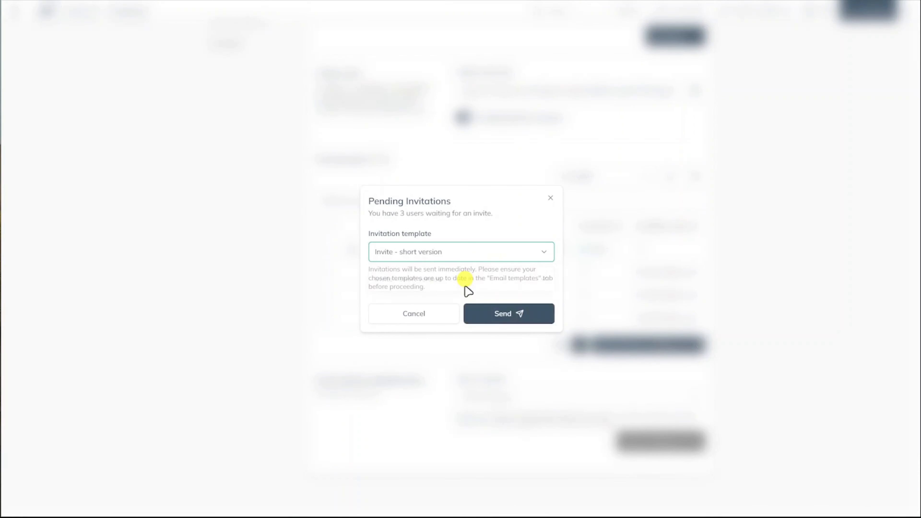
click(500, 315)
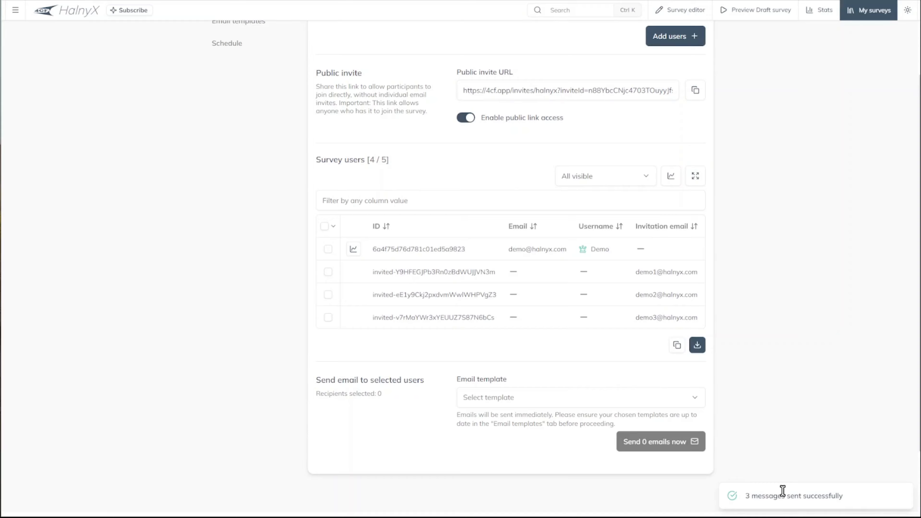
Select the last invited user in the table and choose "Invite - short version" as the template for emailing selected users
click(329, 318)
scroll(362, 348, down, 2)
click(533, 348)
click(531, 393)
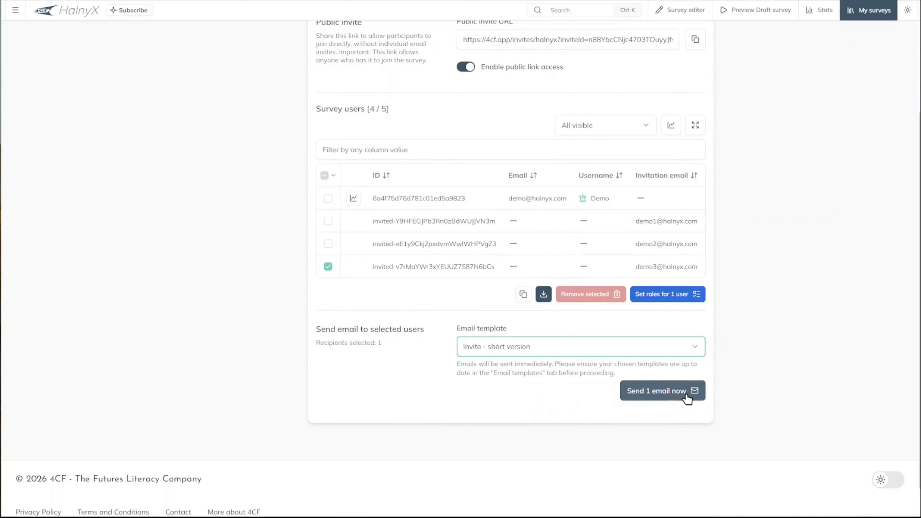
Try the Admin role in place of Participant for the selected user and close the role settings without saving
click(650, 296)
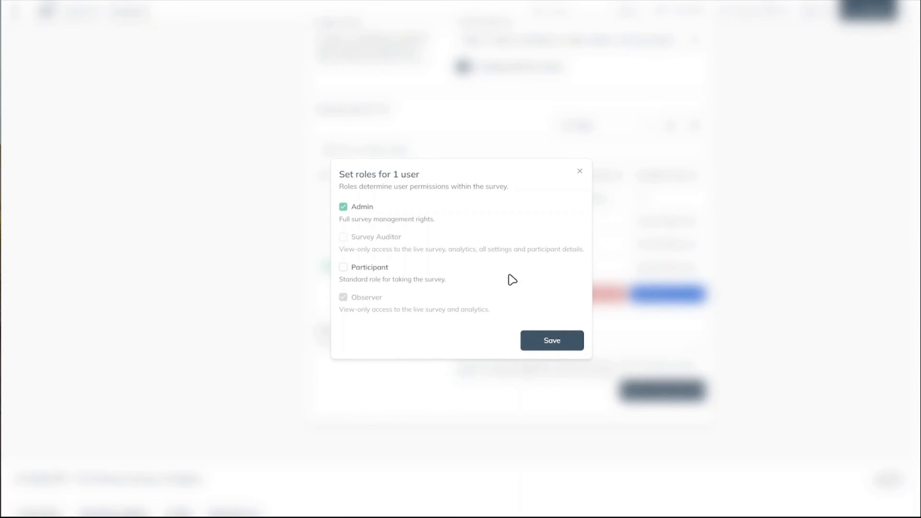
click(578, 172)
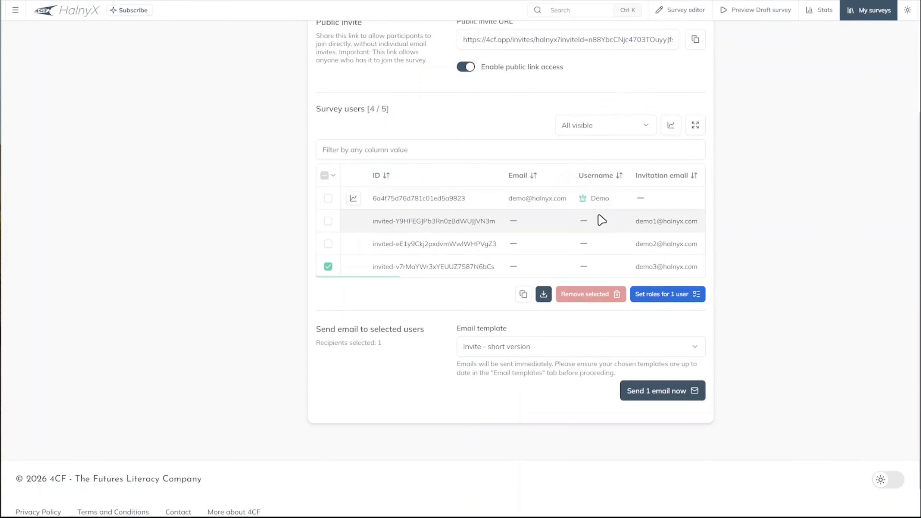
Expand the survey users table, examine its status, role, and activity columns, and close the expanded view
scroll(603, 230, up, 2)
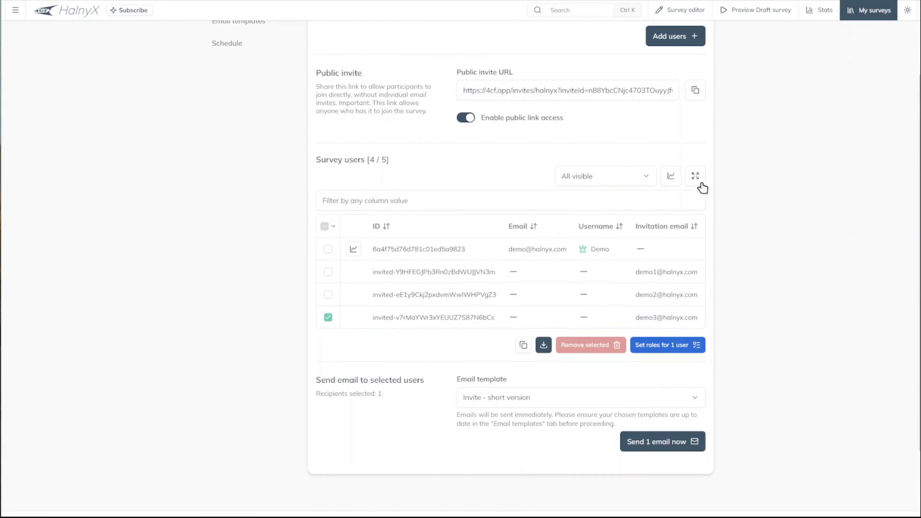
click(700, 176)
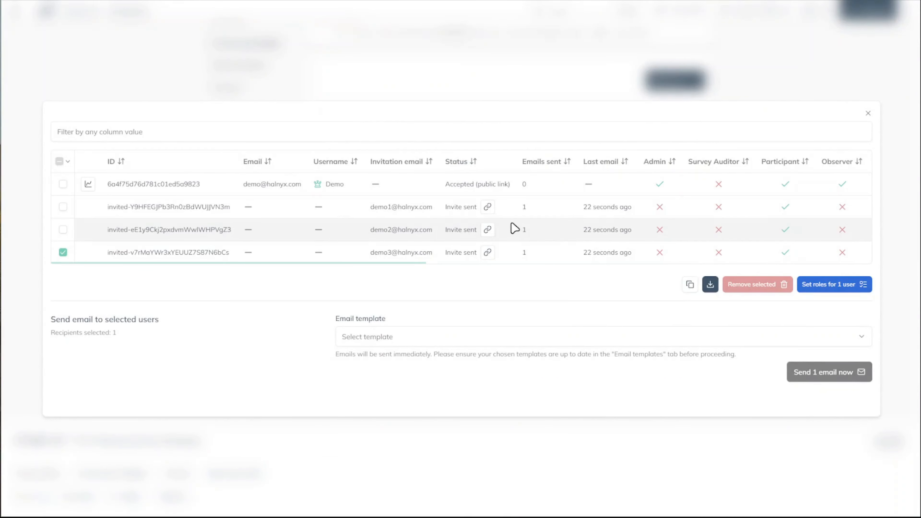
scroll(536, 235, right, 1)
scroll(540, 240, right, 10)
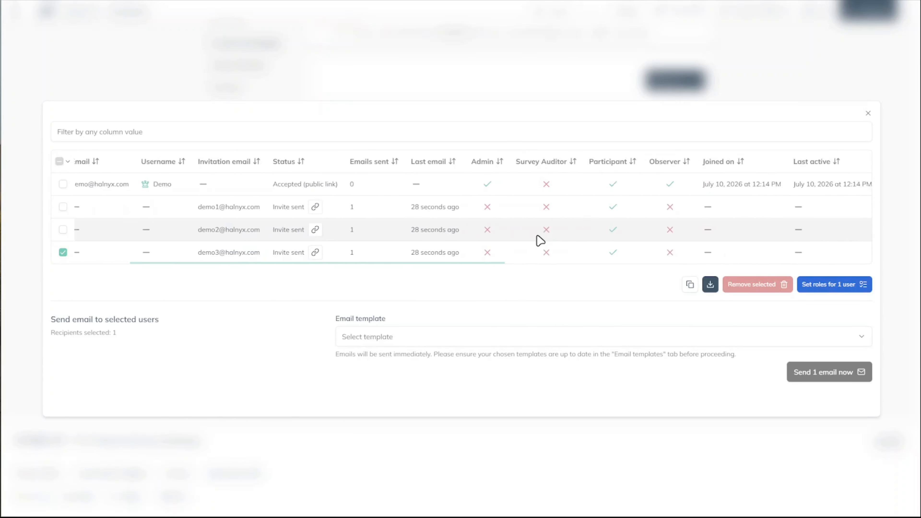
scroll(540, 240, right, 7)
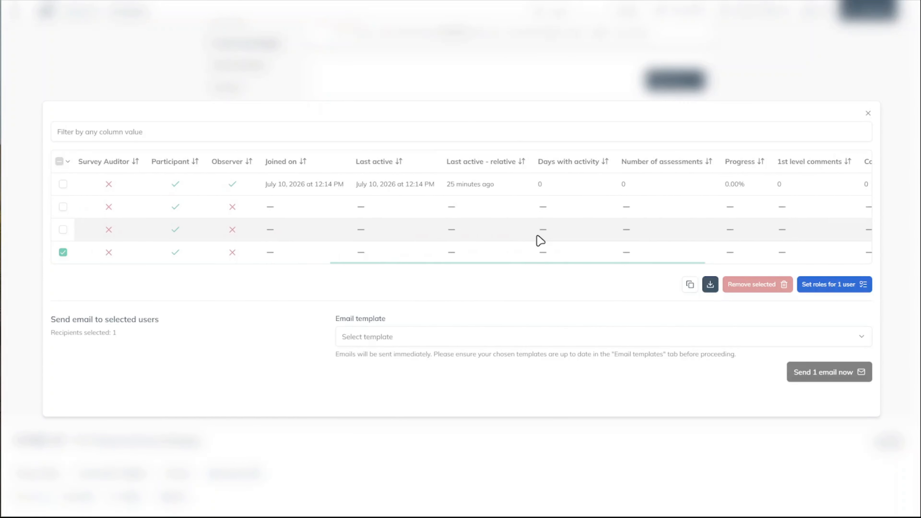
scroll(541, 240, right, 10)
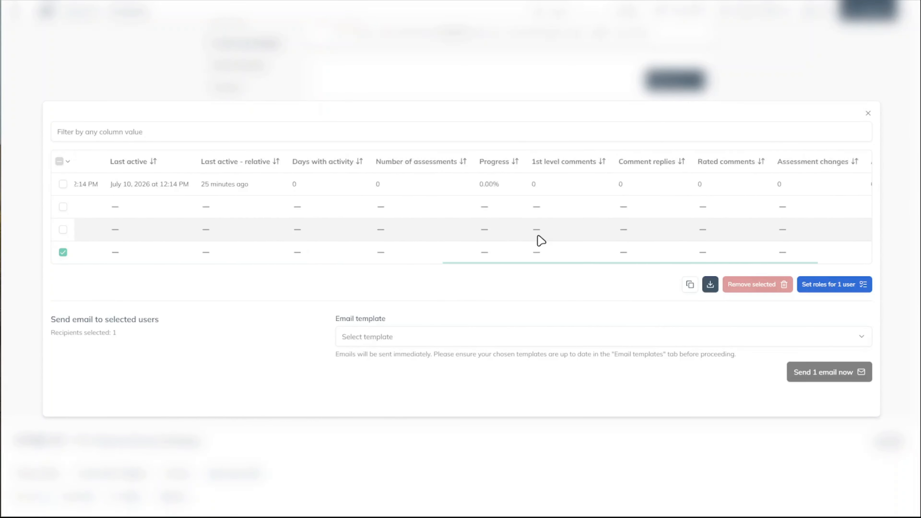
scroll(541, 240, left, 10)
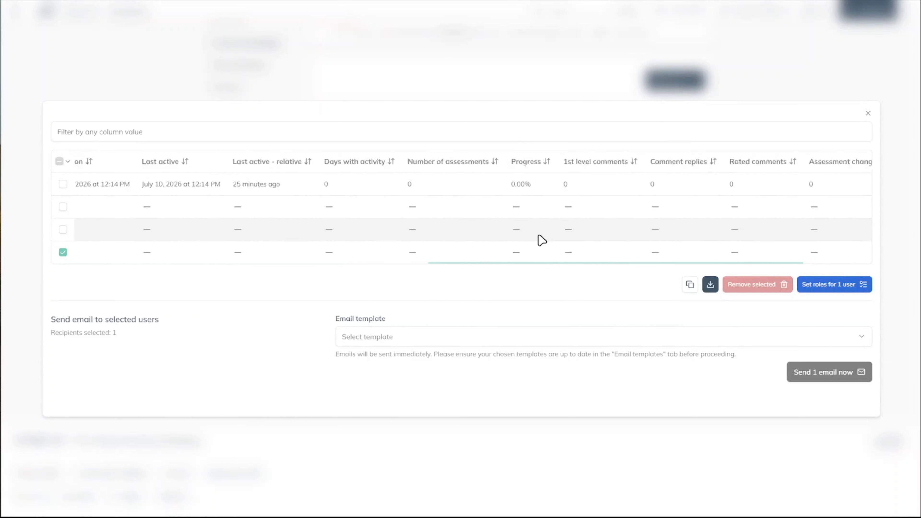
scroll(597, 230, left, 1)
click(868, 114)
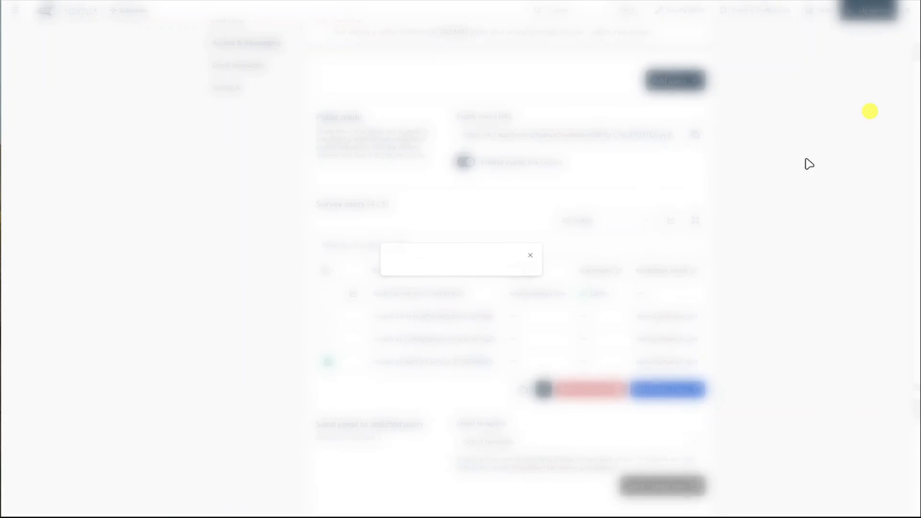
View the user activity chart at a 7d interval, toggle the Assessment dataset off and on, and set the interval to 5d
click(678, 228)
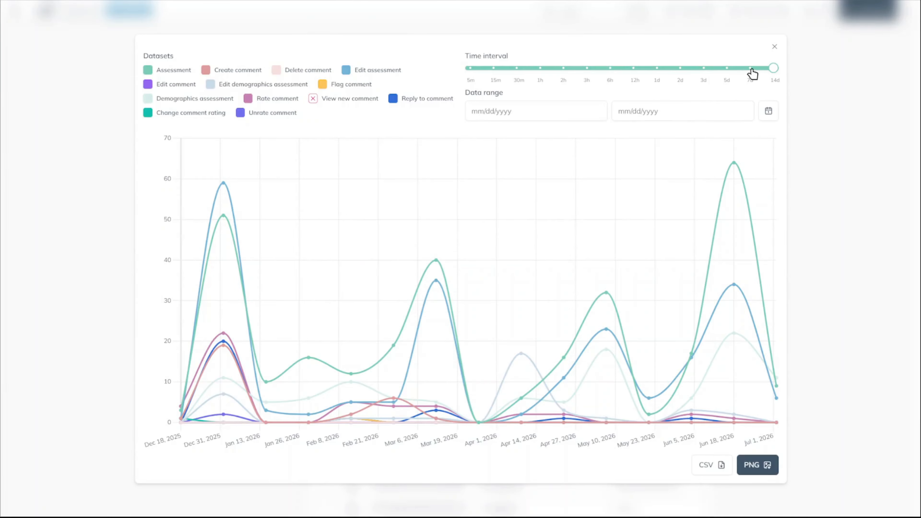
click(750, 68)
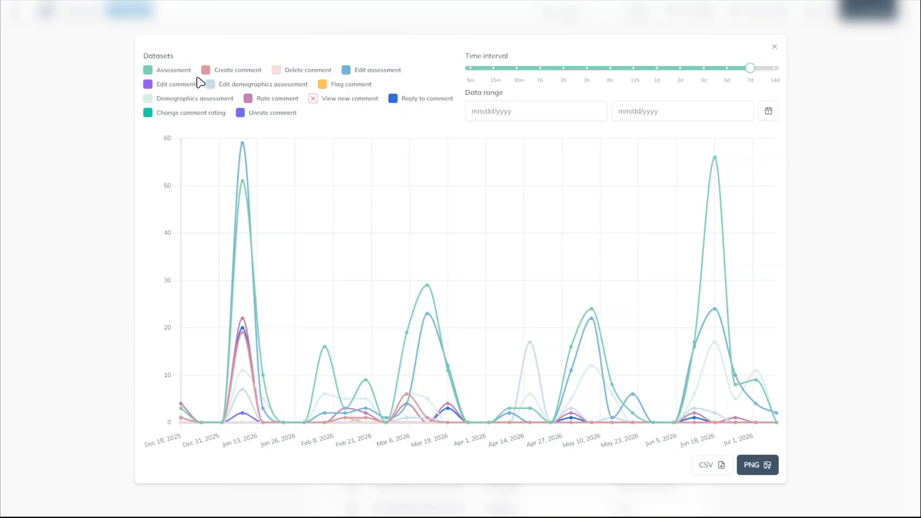
click(183, 71)
click(183, 72)
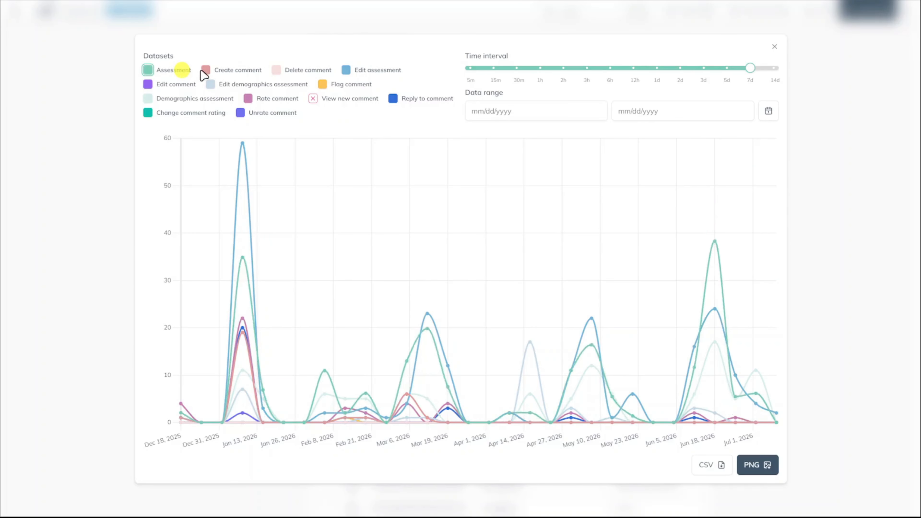
click(726, 69)
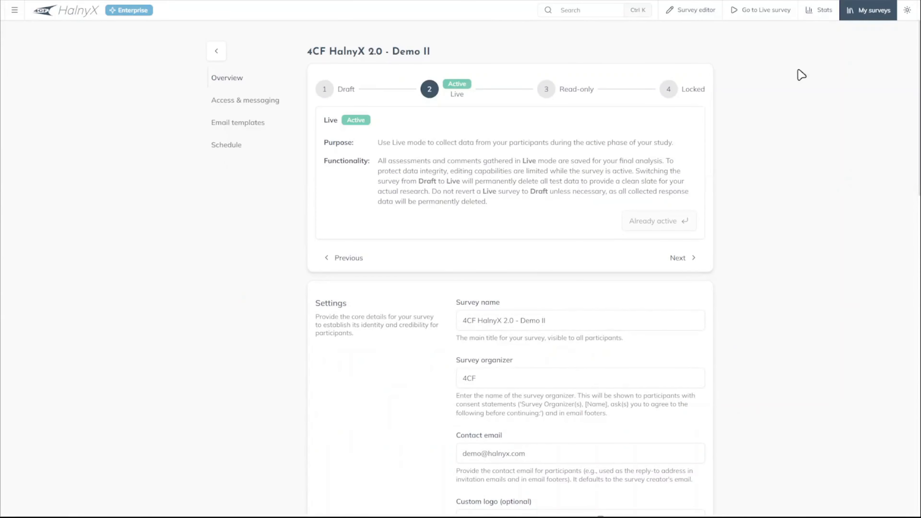
Open the live survey's statistics and examine the summary values and stats over time for thesis 1's PROBABILITY question
click(819, 16)
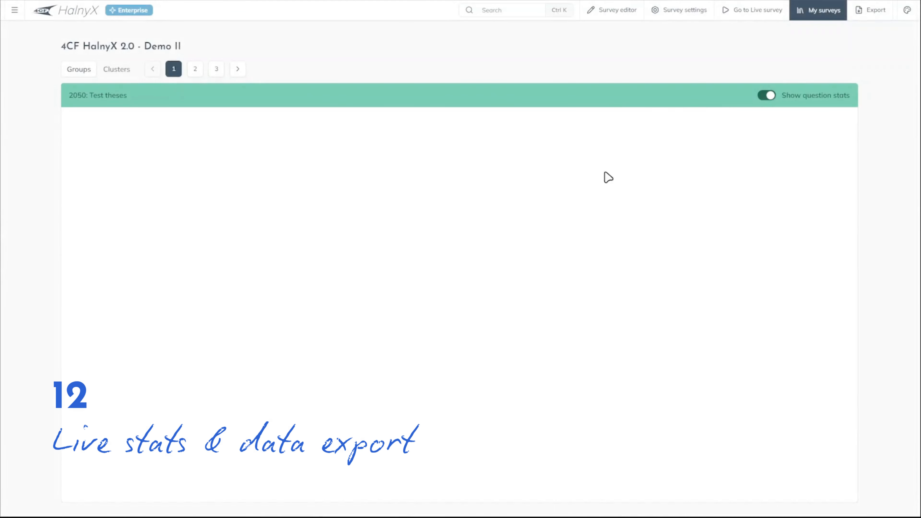
click(151, 269)
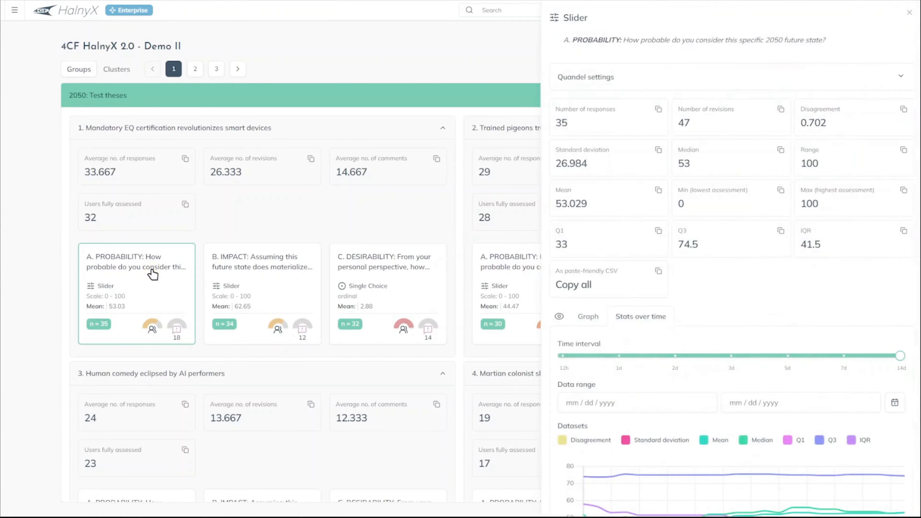
scroll(790, 287, down, 7)
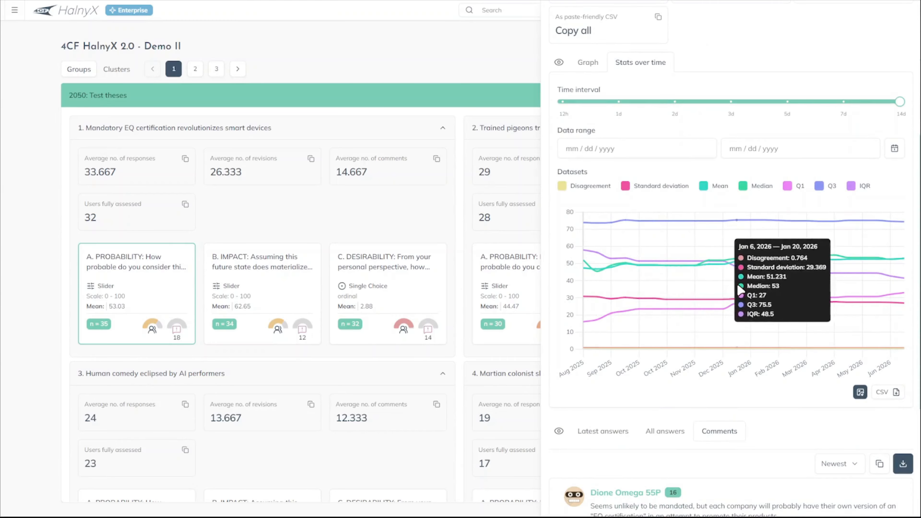
scroll(706, 288, down, 6)
View all submitted answers and the latest answers for the PROBABILITY question, and return to its stats-over-time chart
click(668, 227)
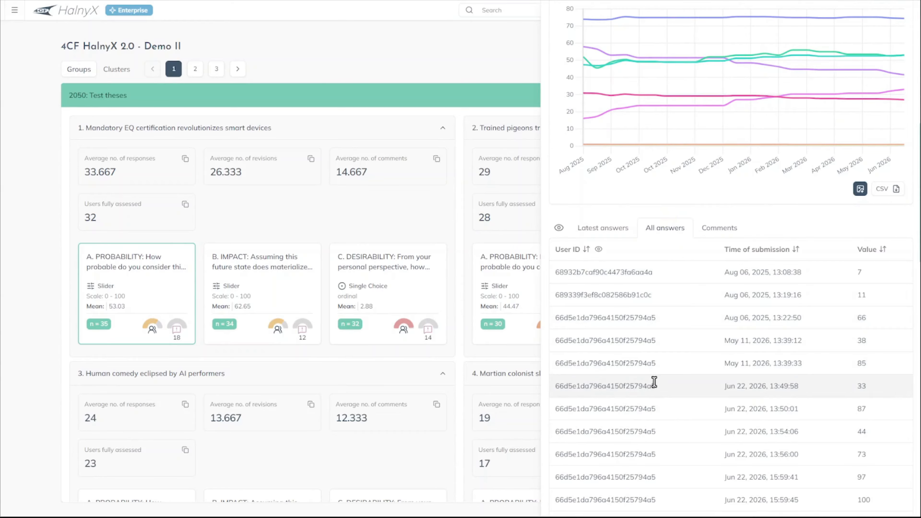
click(616, 235)
scroll(638, 214, up, 5)
scroll(764, 195, up, 4)
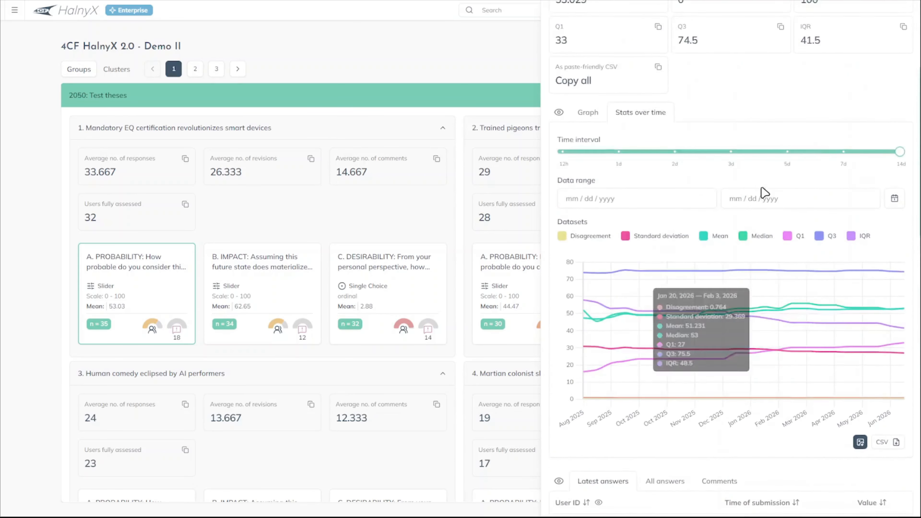
Close the question statistics and review the survey's export options, checking the available timeframe choices and keeping Latest only
click(497, 72)
click(872, 10)
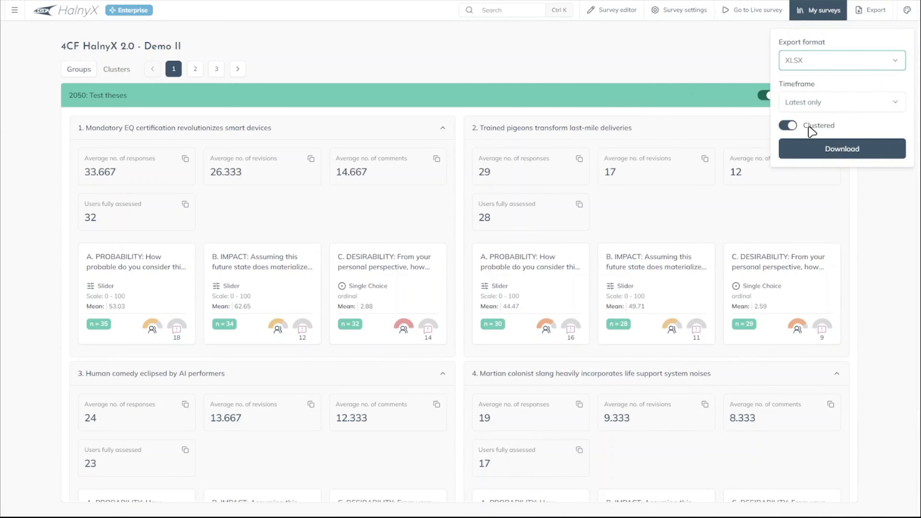
click(827, 103)
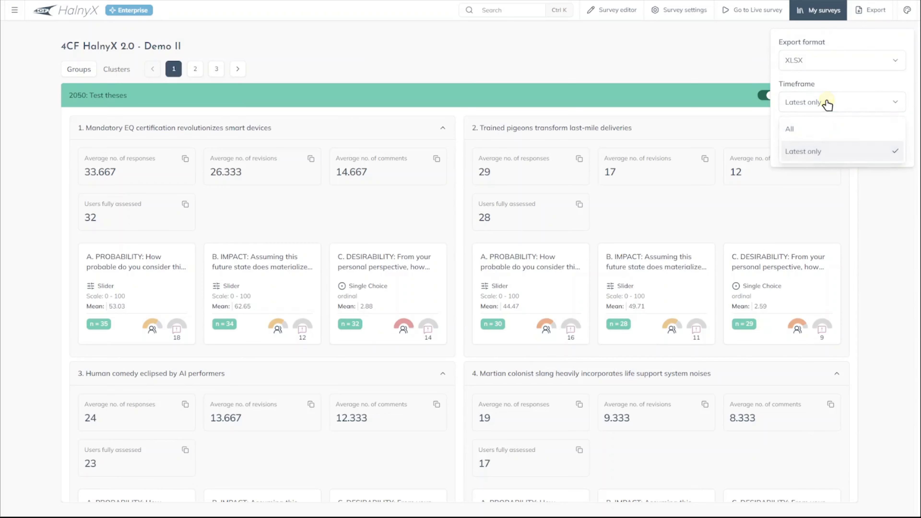
click(827, 104)
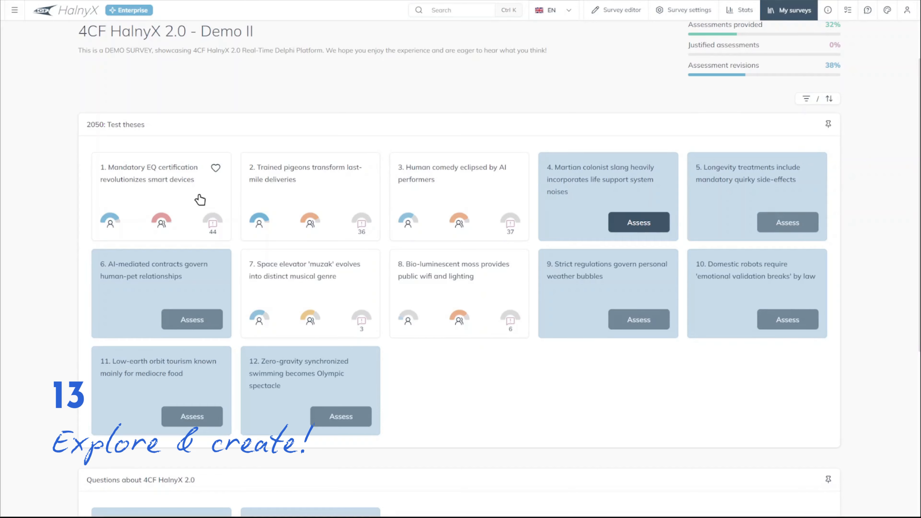
Open thesis 2 on trained pigeons, set its PROBABILITY answer to about 30, and read through that question's comments
click(262, 198)
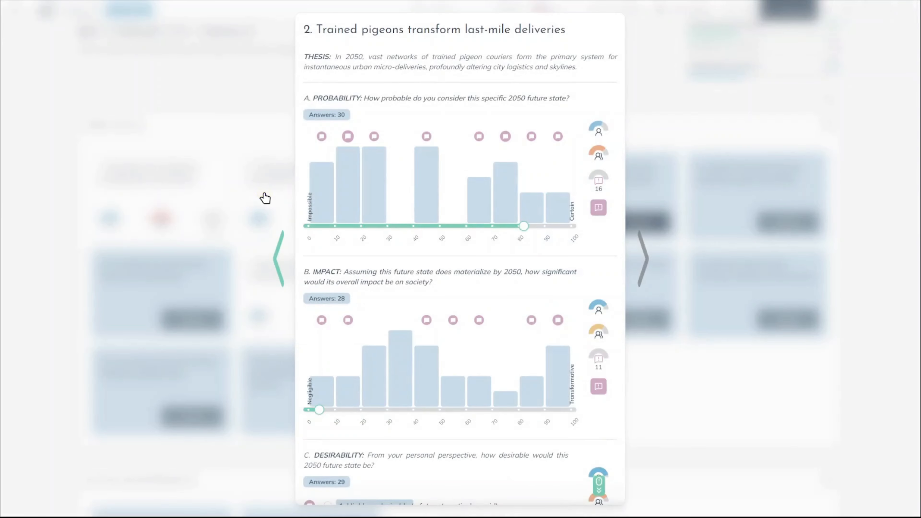
click(389, 226)
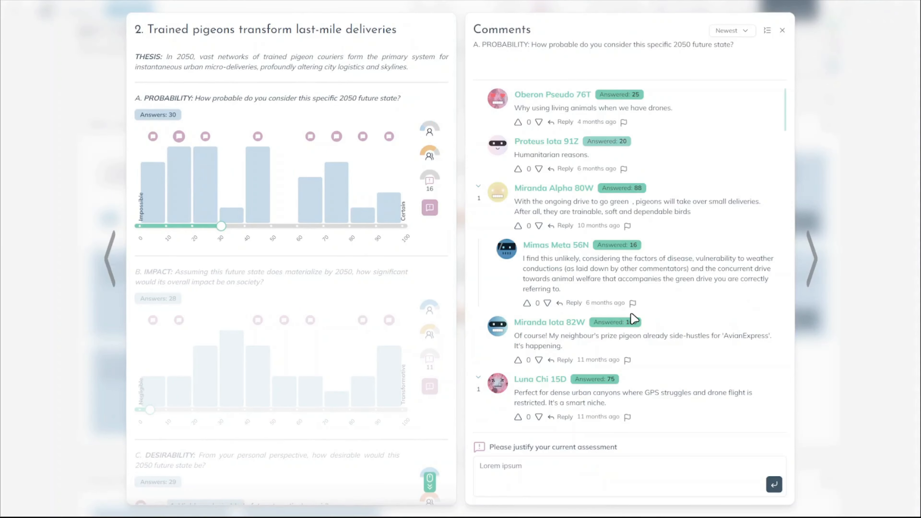
scroll(631, 318, down, 4)
scroll(631, 319, down, 1)
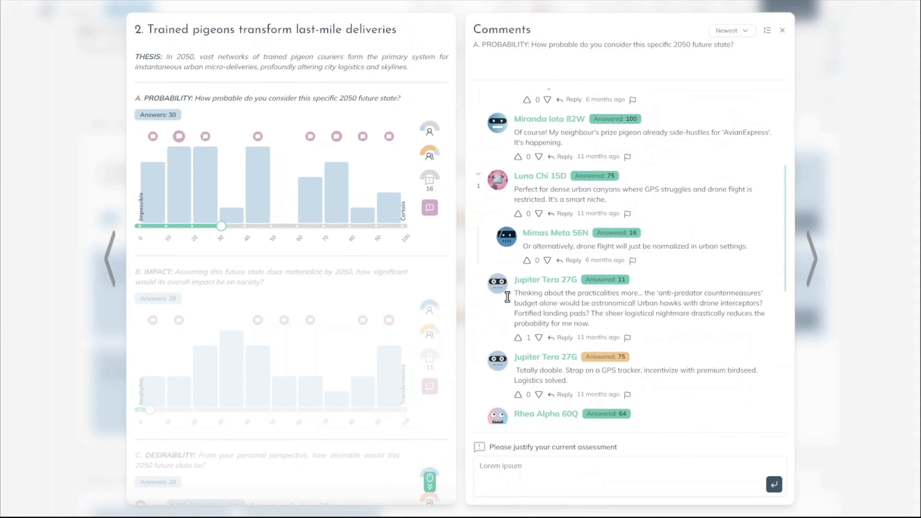
Set thesis 2's IMPACT answer to about 72 and upvote the comment about rethinking 'urban wildlife management'
click(337, 280)
scroll(336, 285, down, 3)
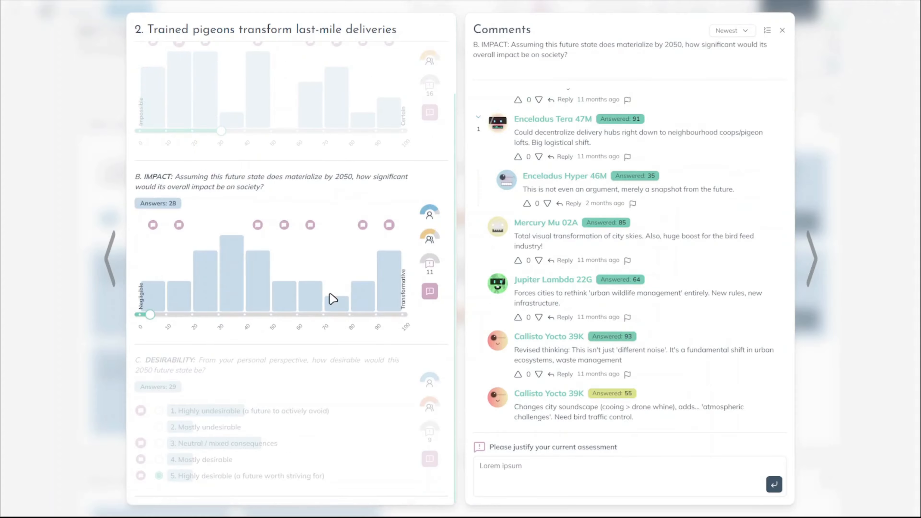
click(331, 315)
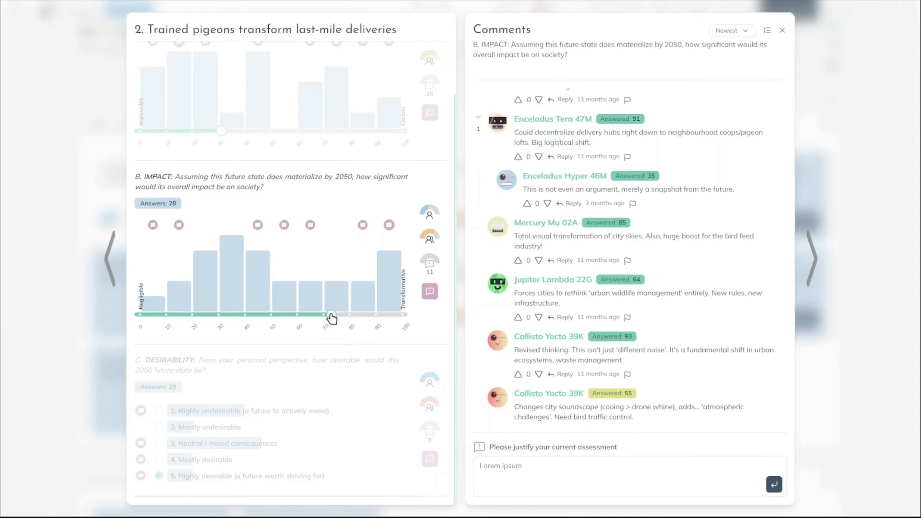
click(517, 317)
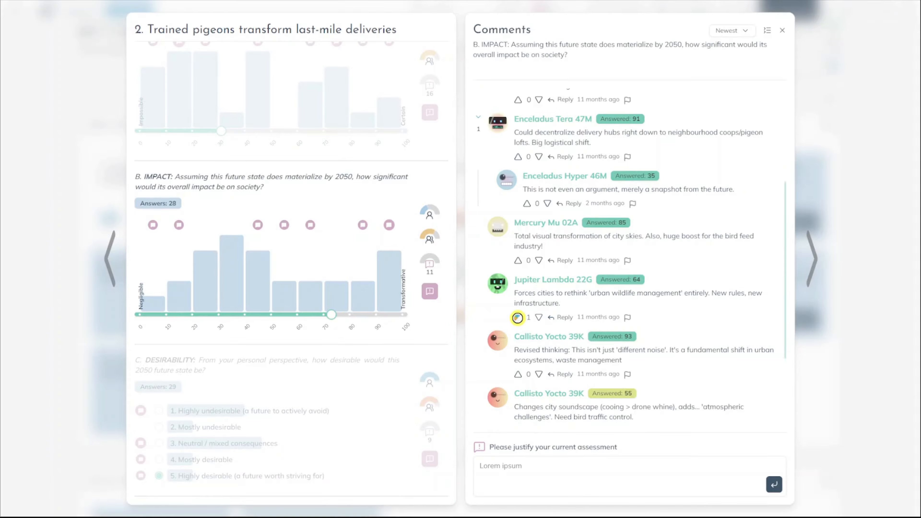
click(363, 391)
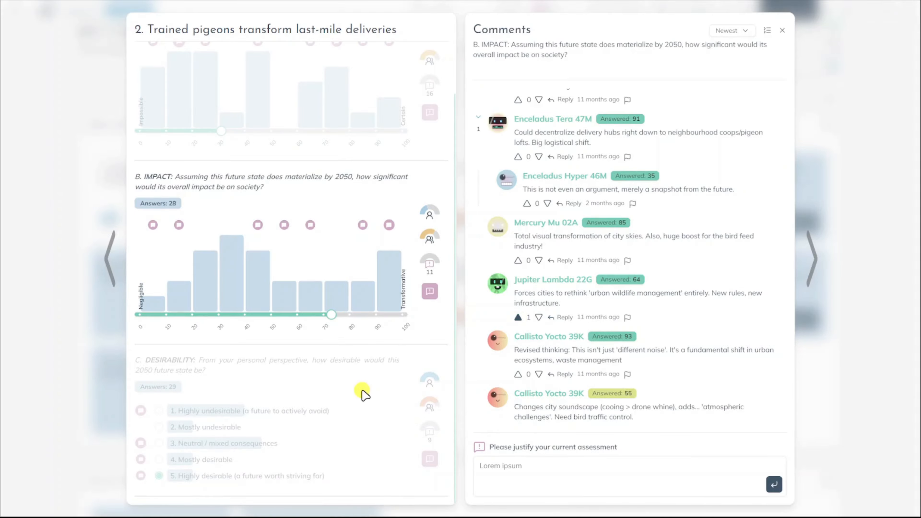